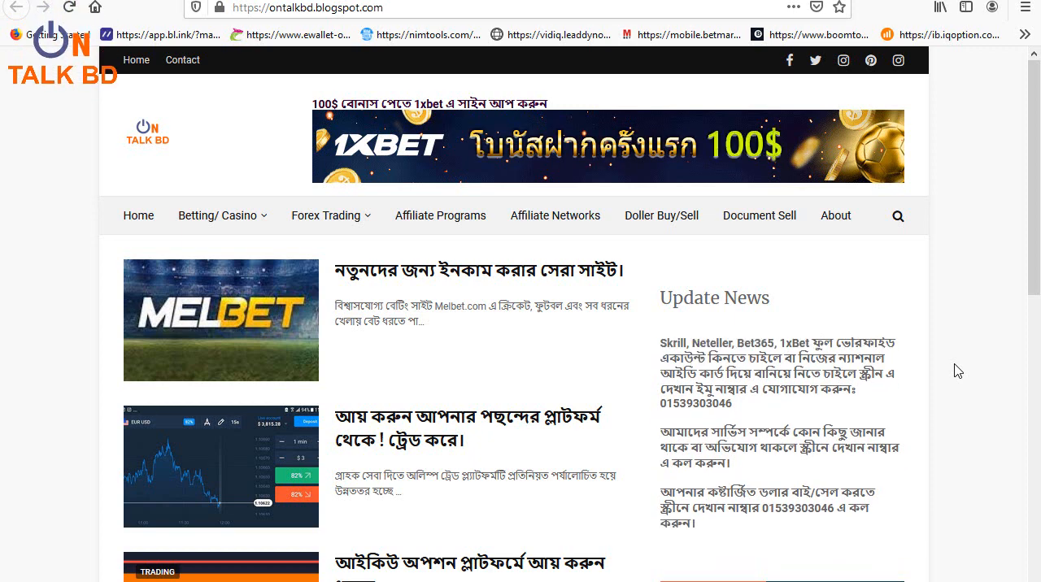
Step: Look over the On Talk BD blog's home page and its ontalkbd.blogspot.com address
scroll(813, 354, "down", 7)
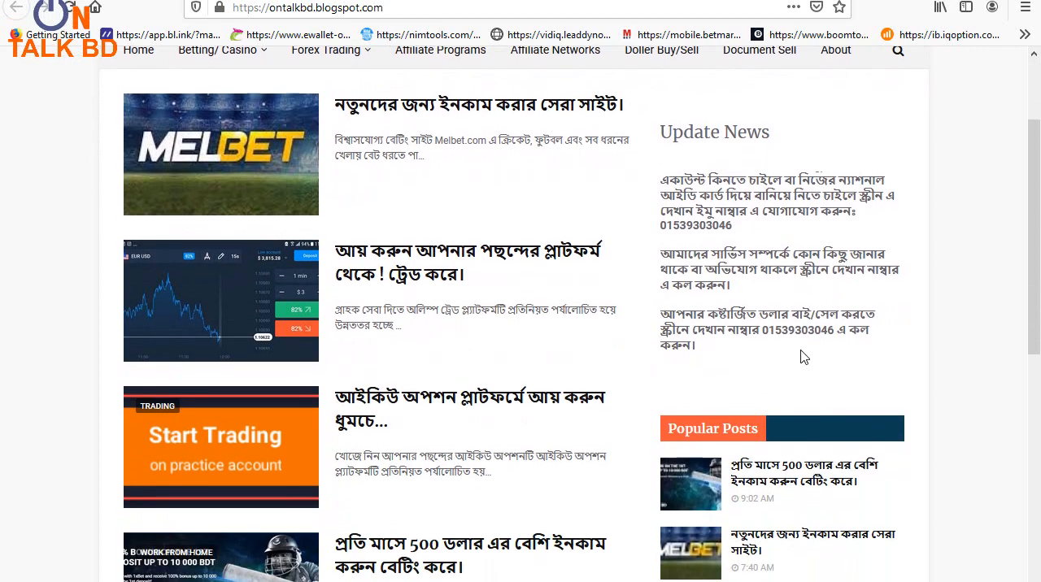
scroll(793, 353, "up", 8)
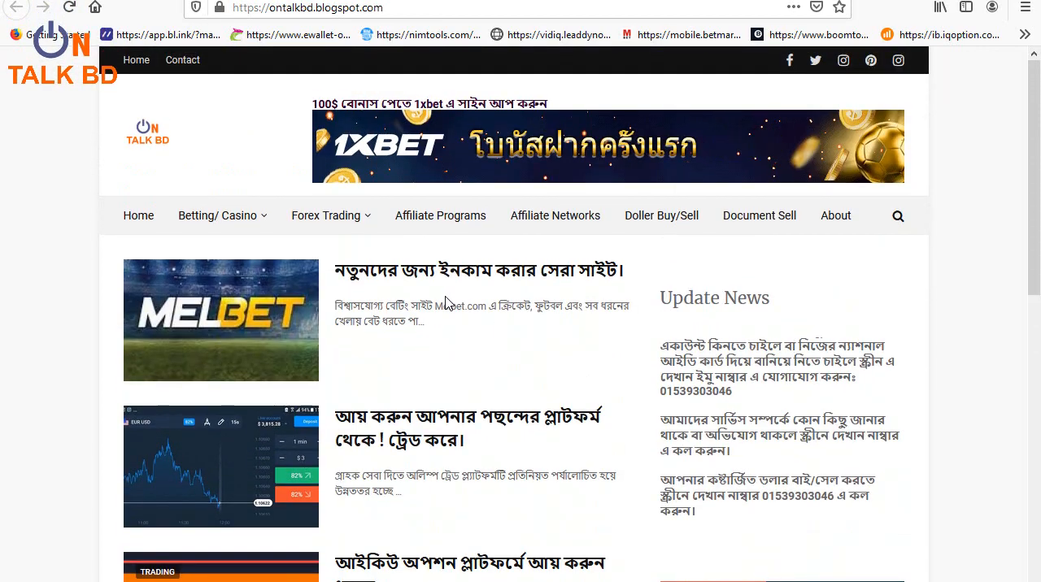
left_click_drag(387, 7, 259, 8)
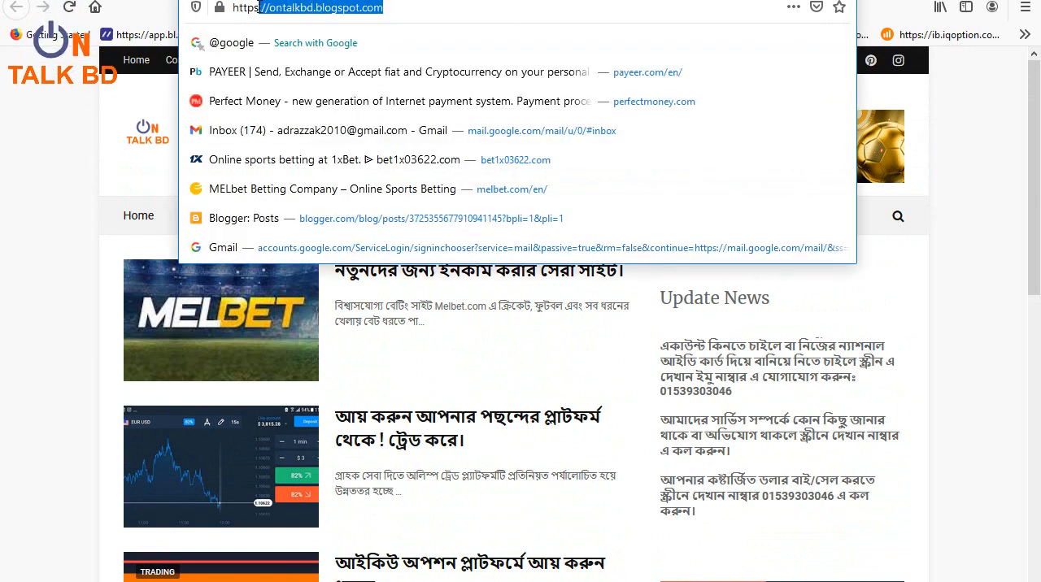
left_click(973, 181)
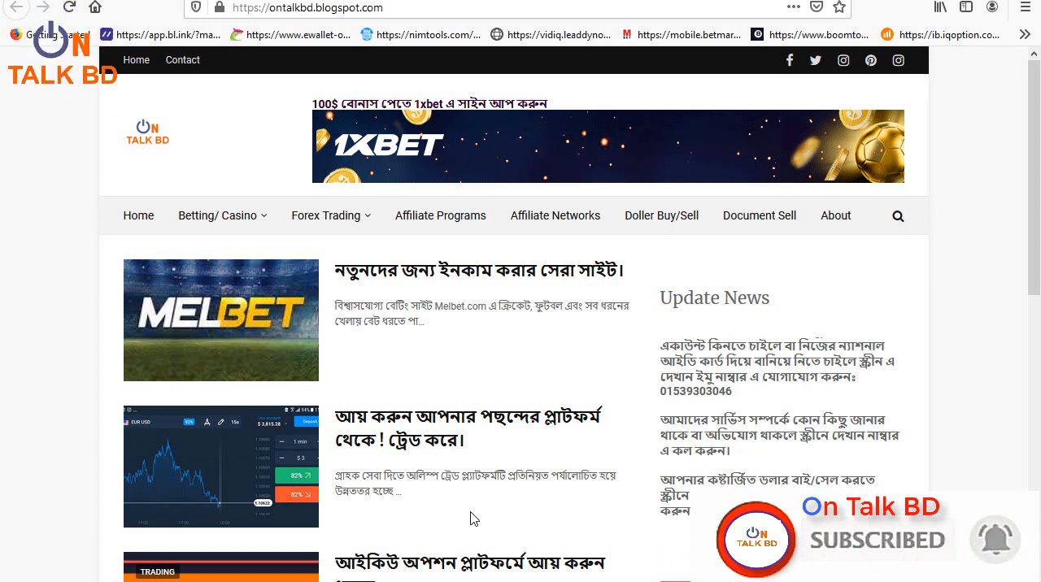
scroll(474, 509, "down", 5)
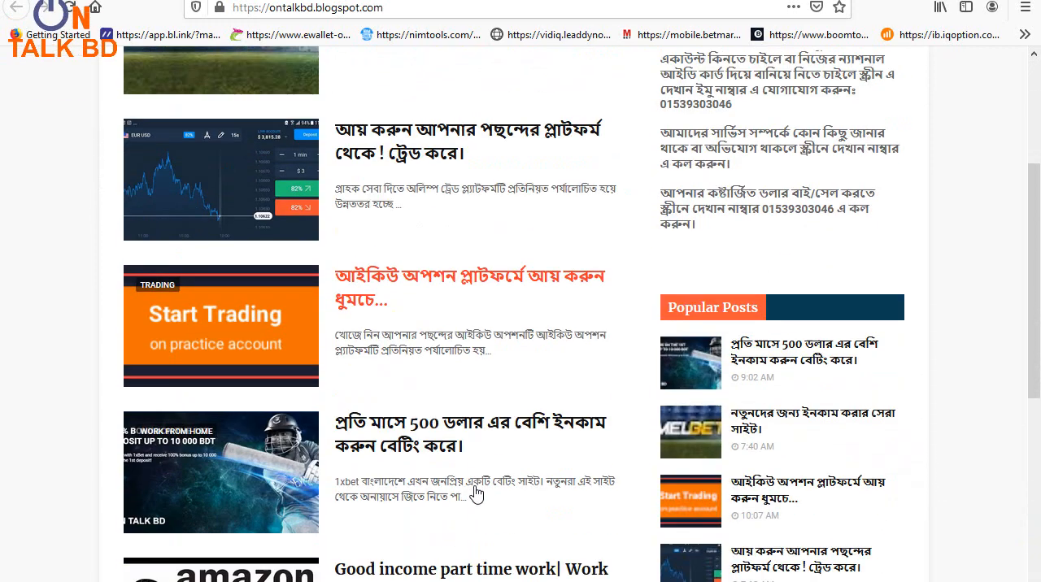
scroll(476, 455, "up", 10)
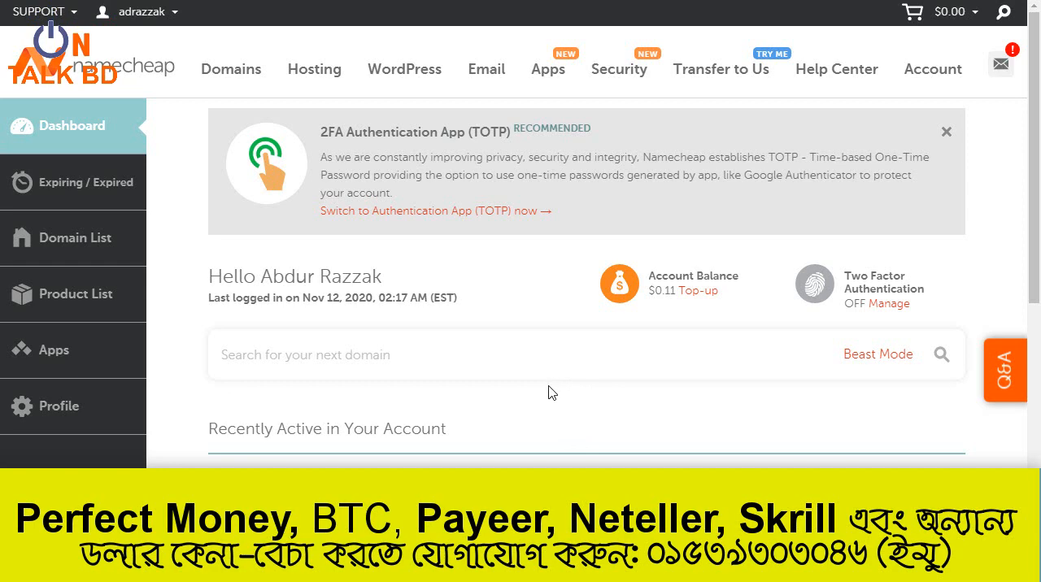
Step: Switch to Namecheap and open the Advanced DNS settings of the ontalkbd.com domain
scroll(549, 392, "down", 2)
scroll(565, 371, "up", 2)
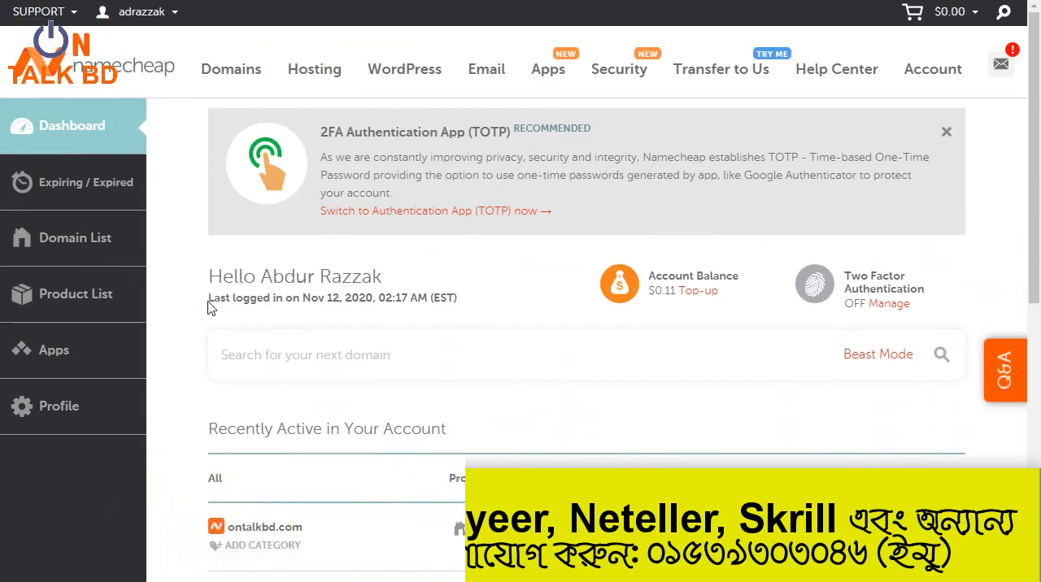
left_click(73, 244)
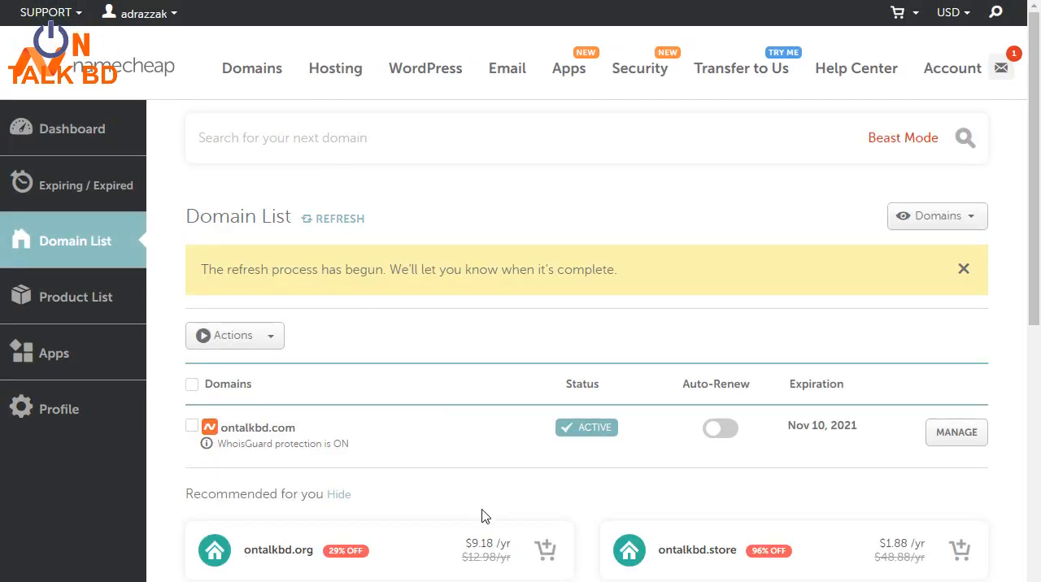
scroll(530, 383, "down", 1)
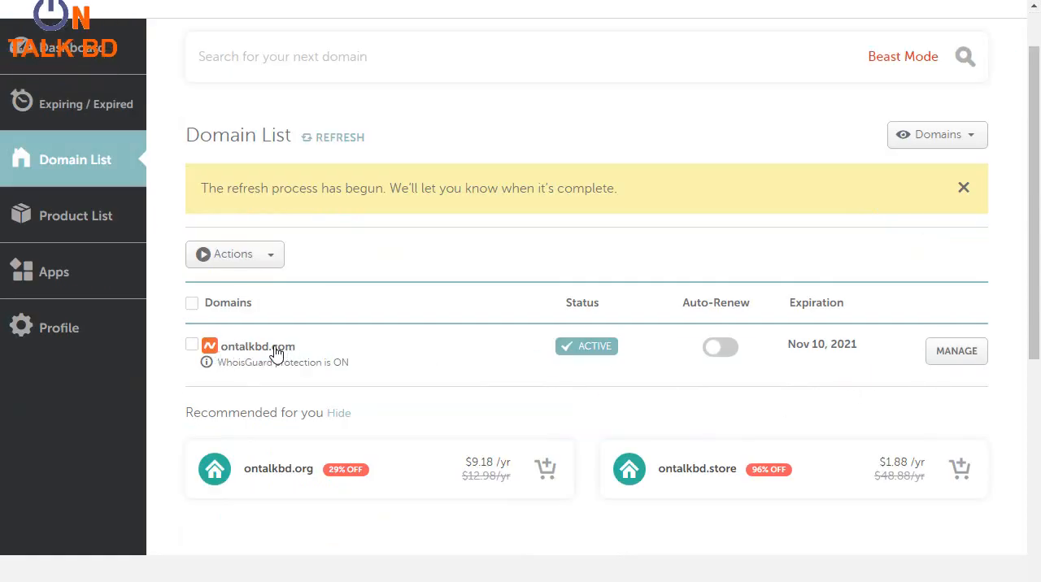
left_click(962, 360)
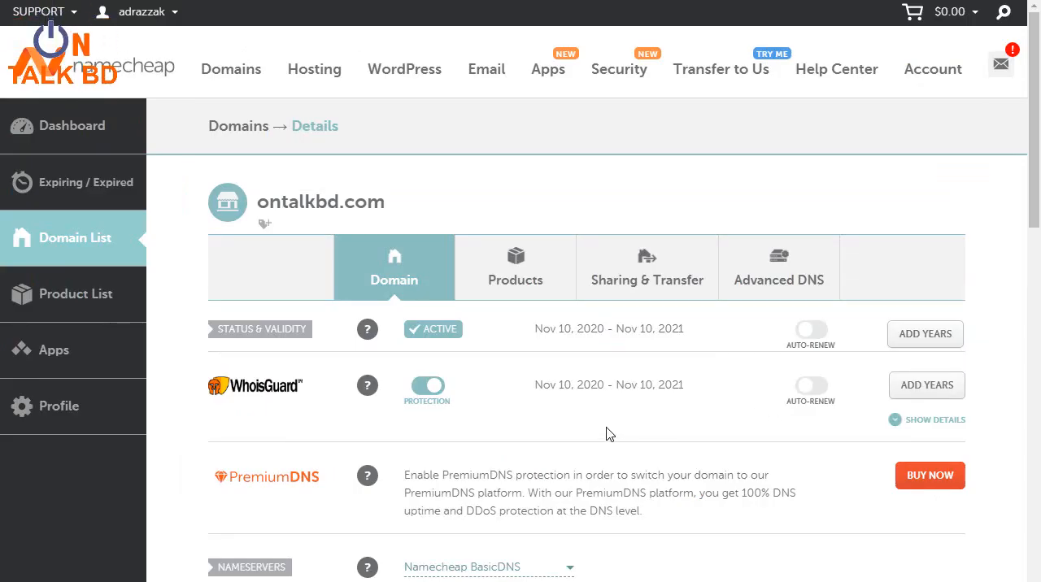
left_click(780, 282)
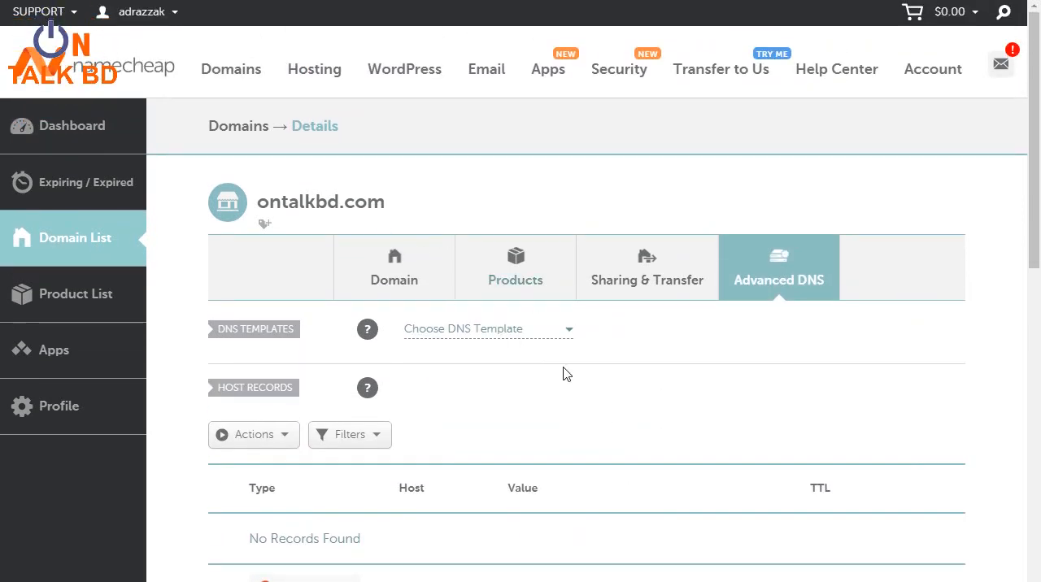
Step: Copy the domain name ontalkbd.com from the domain details page
left_click_drag(386, 208, 260, 205)
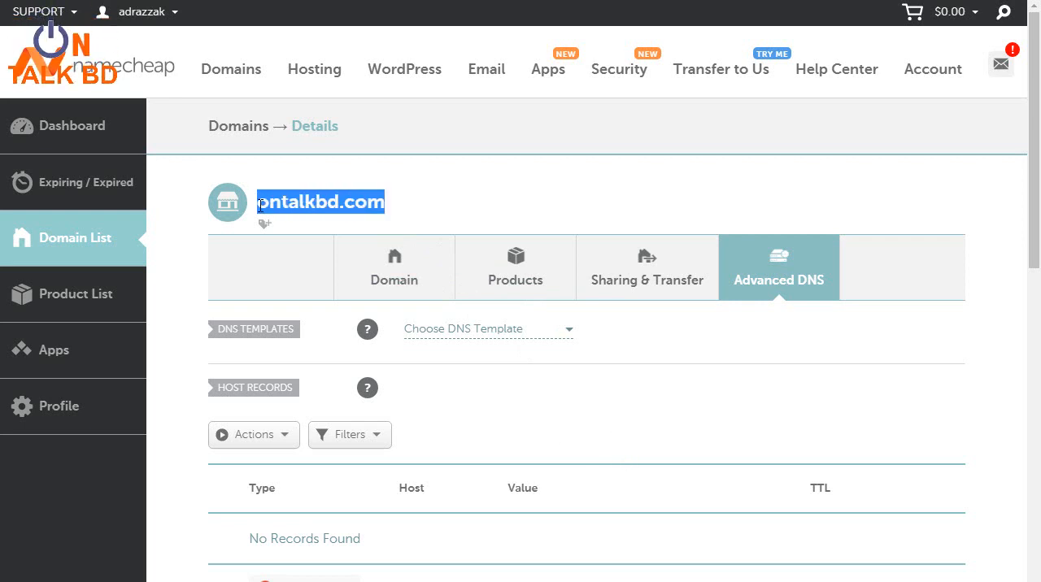
right_click(286, 199)
left_click(358, 214)
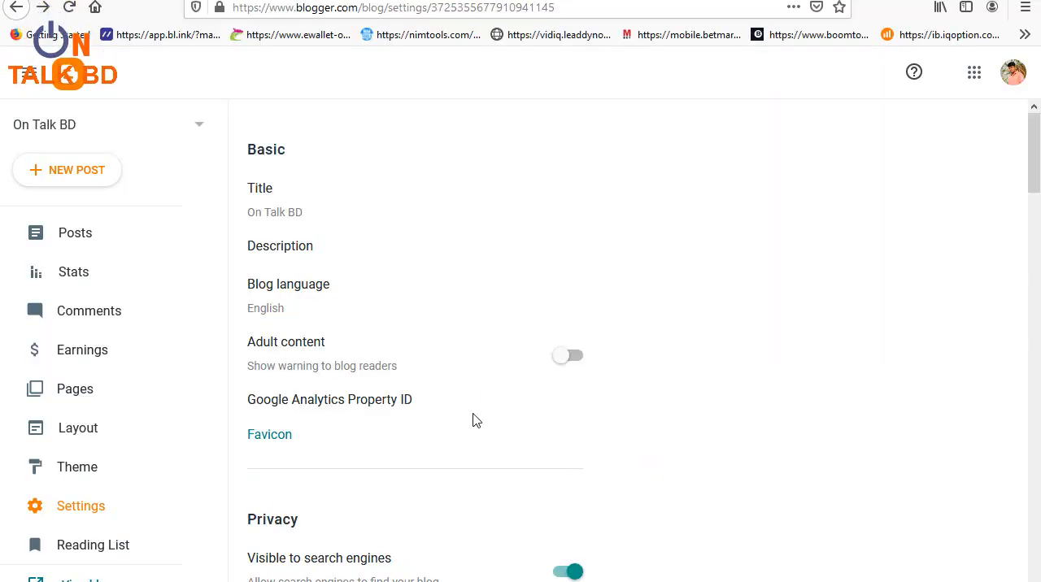
Step: Switch to Blogger and go to the Publishing section of the On Talk BD blog's settings
scroll(353, 443, "down", 2)
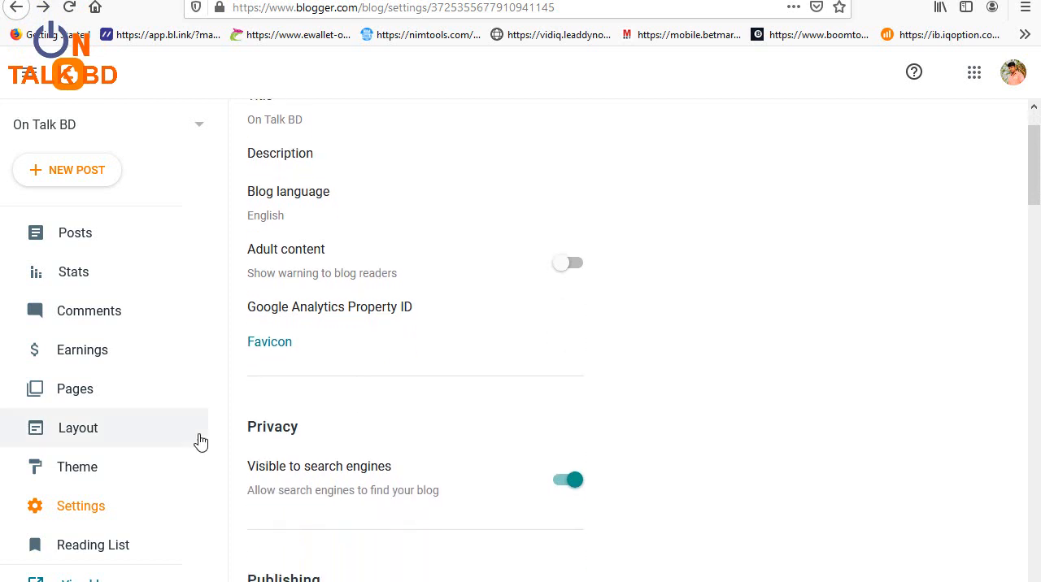
left_click(72, 515)
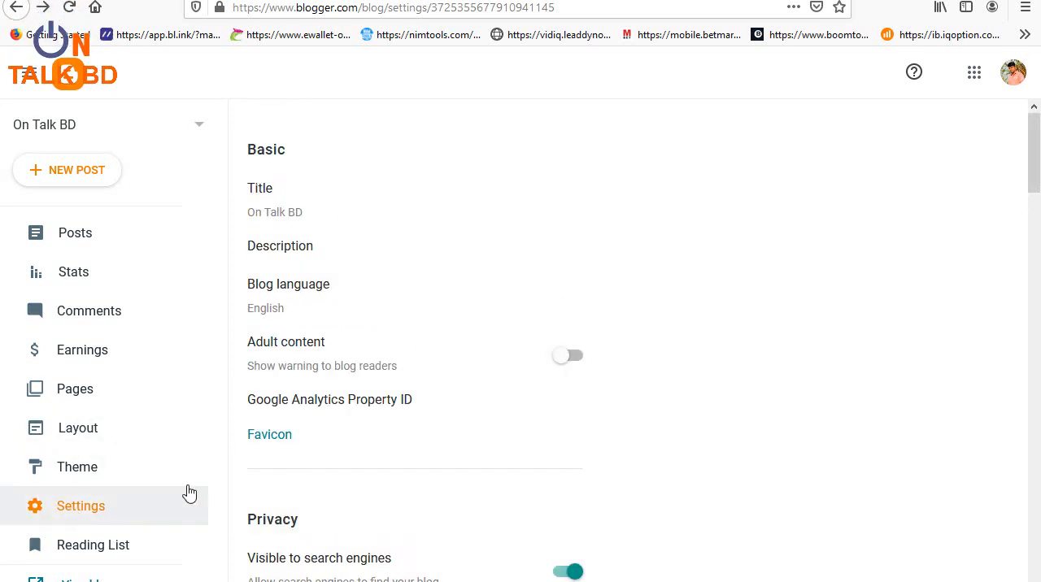
scroll(388, 475, "down", 8)
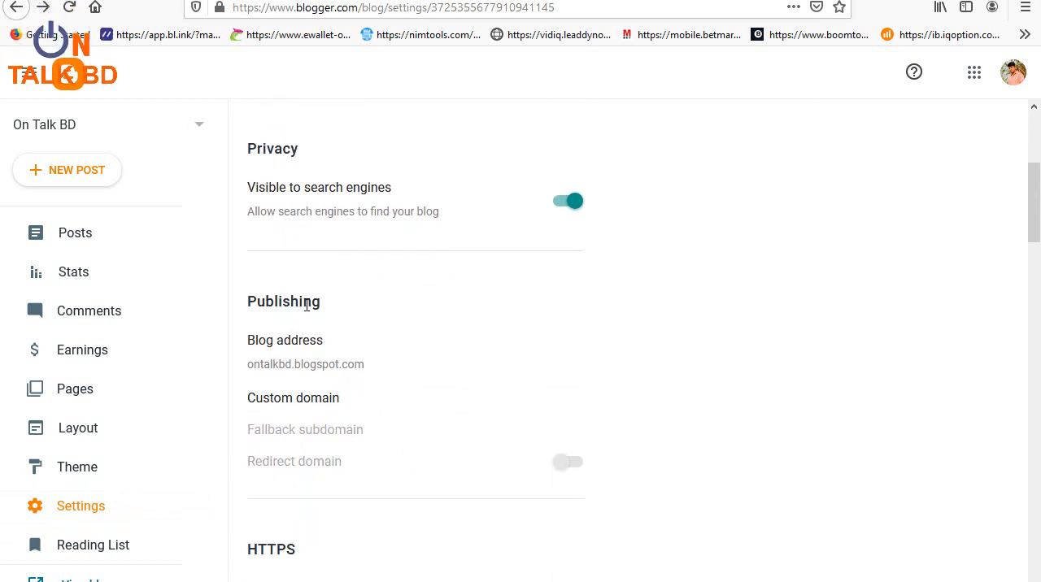
double_click(262, 301)
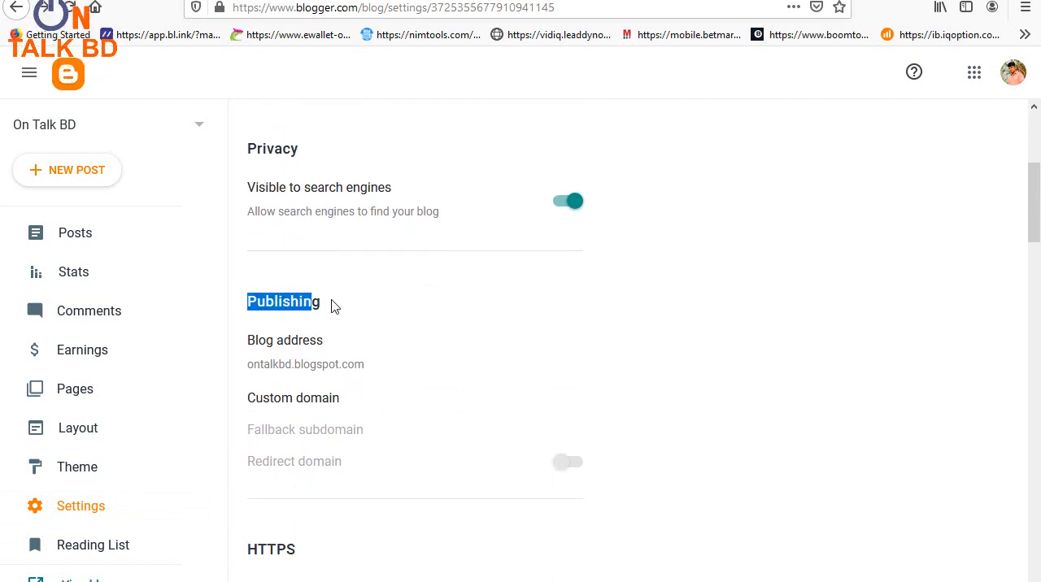
left_click(385, 314)
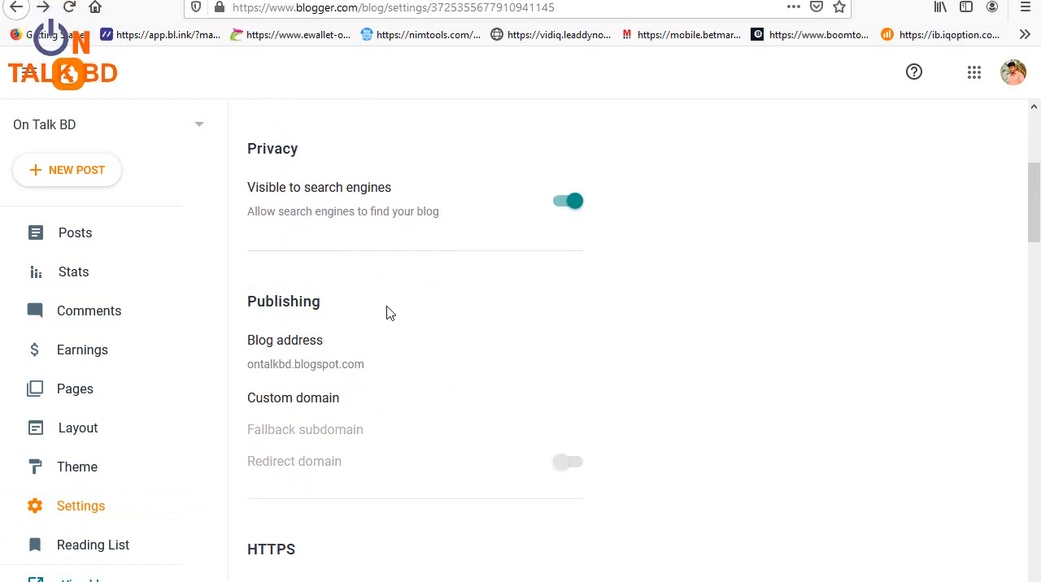
left_click(303, 405)
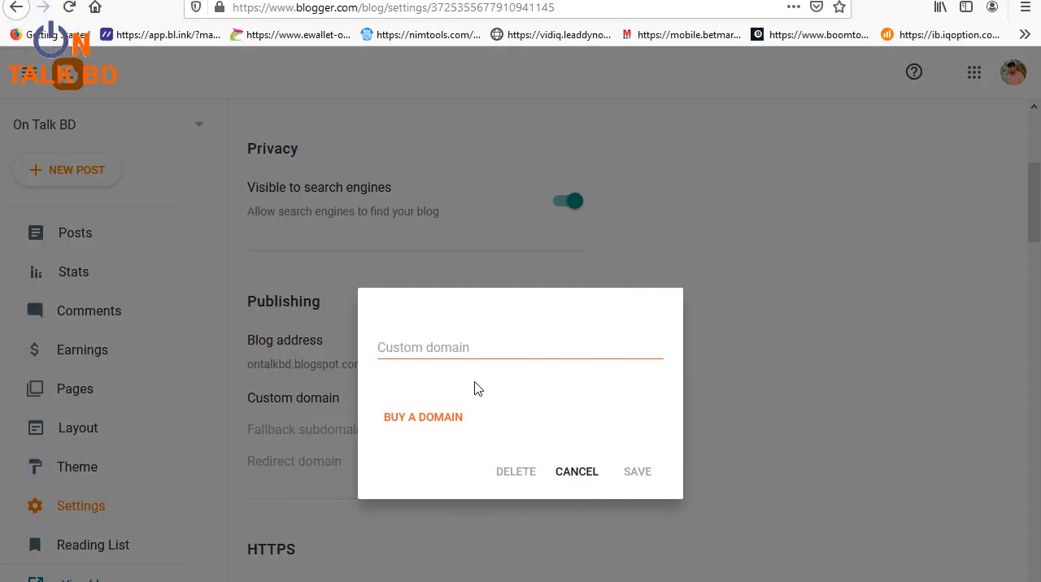
left_click(448, 349)
right_click(447, 350)
left_click(494, 416)
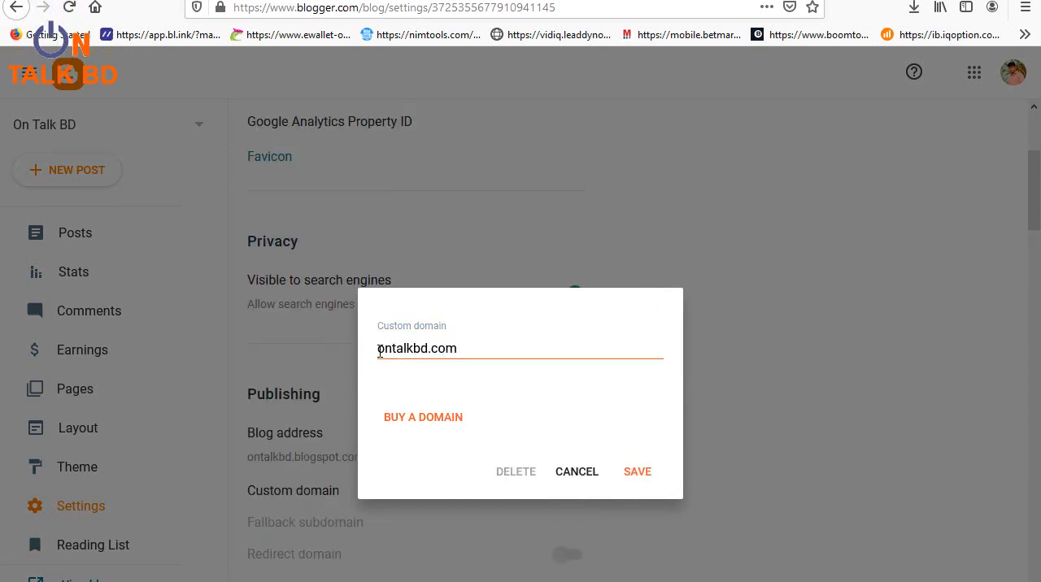
left_click(379, 350)
type("www")
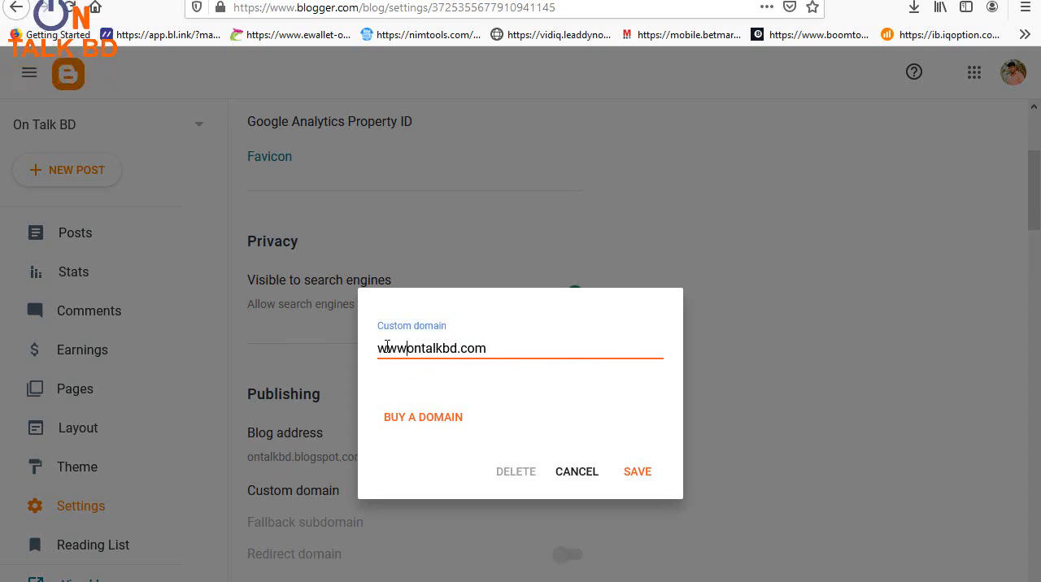
type(".")
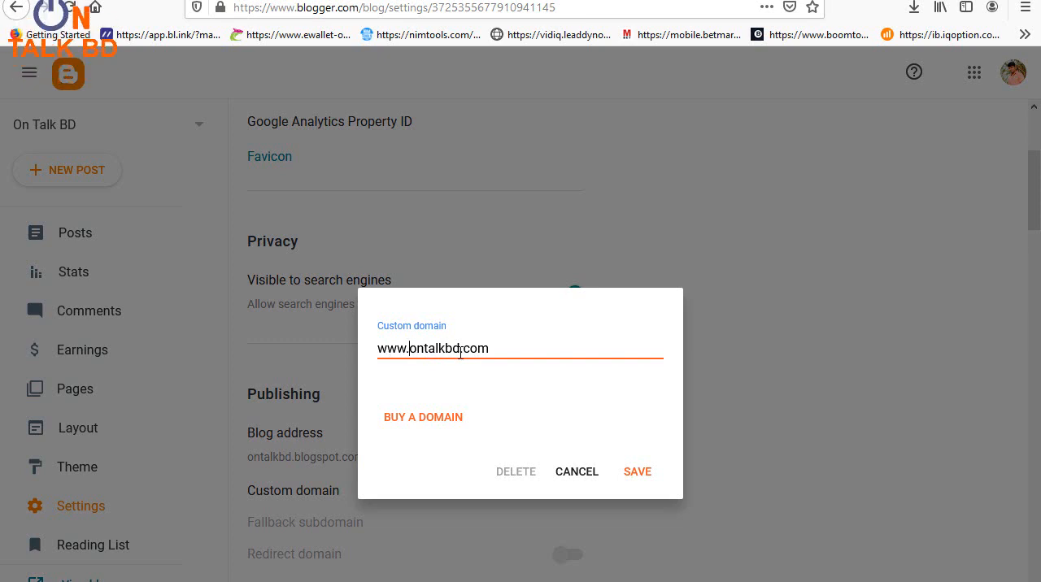
left_click(638, 476)
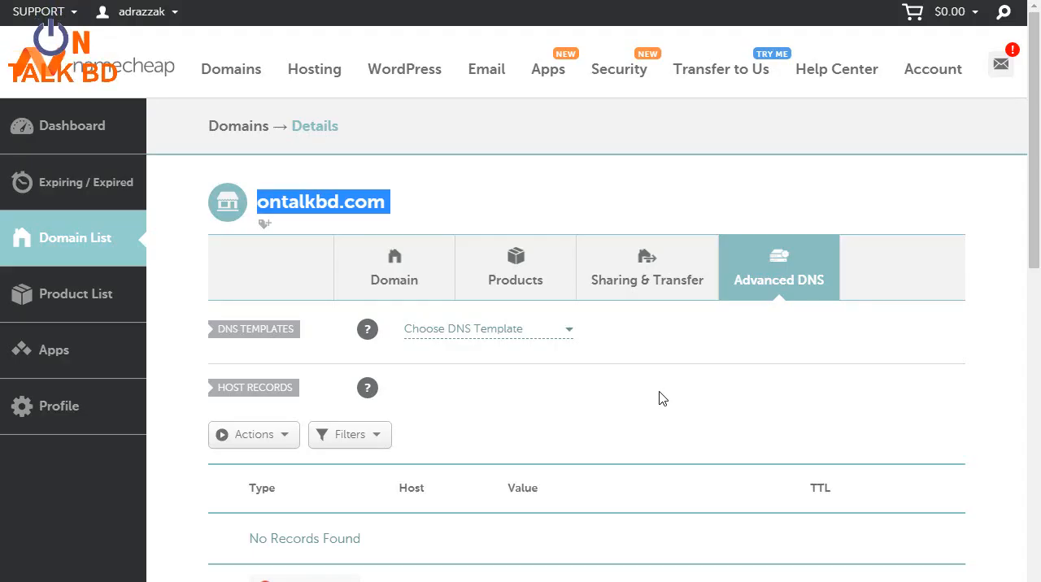
Step: Switch to Namecheap and add a new host record for ontalkbd.com with the type CNAME Record
left_click(657, 398)
scroll(638, 398, "down", 2)
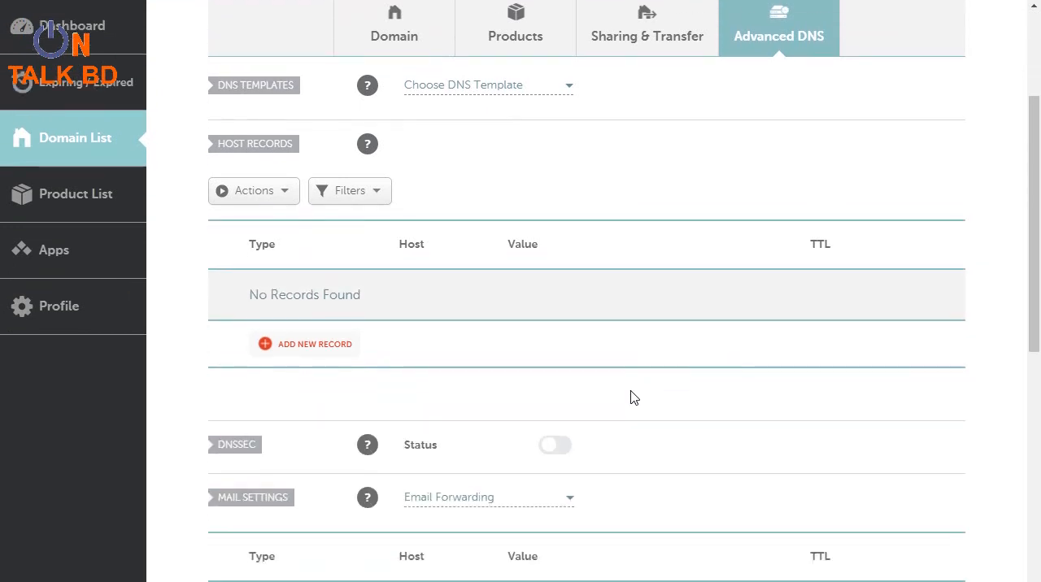
scroll(556, 381, "up", 3)
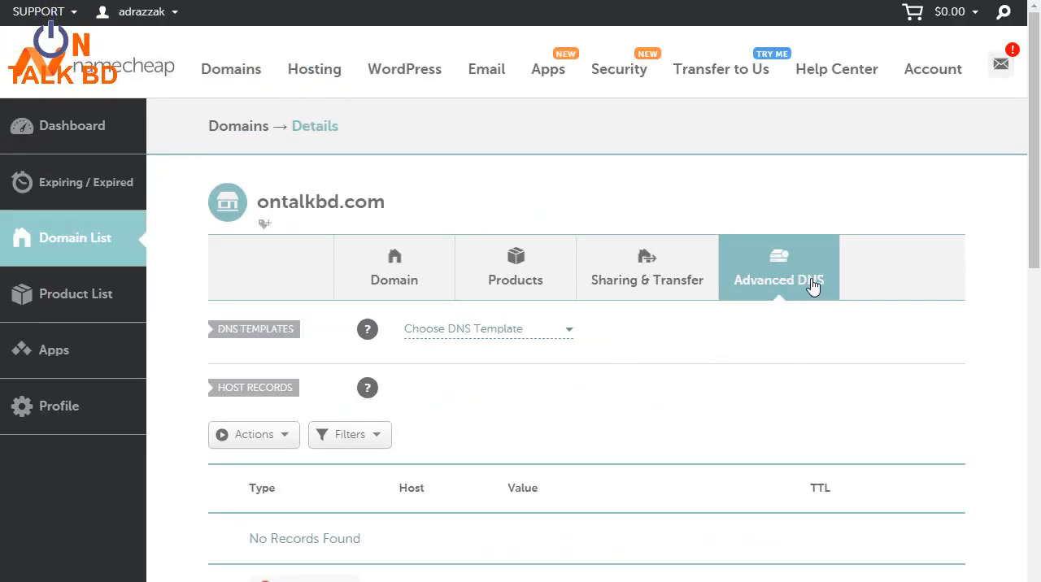
scroll(805, 285, "down", 2)
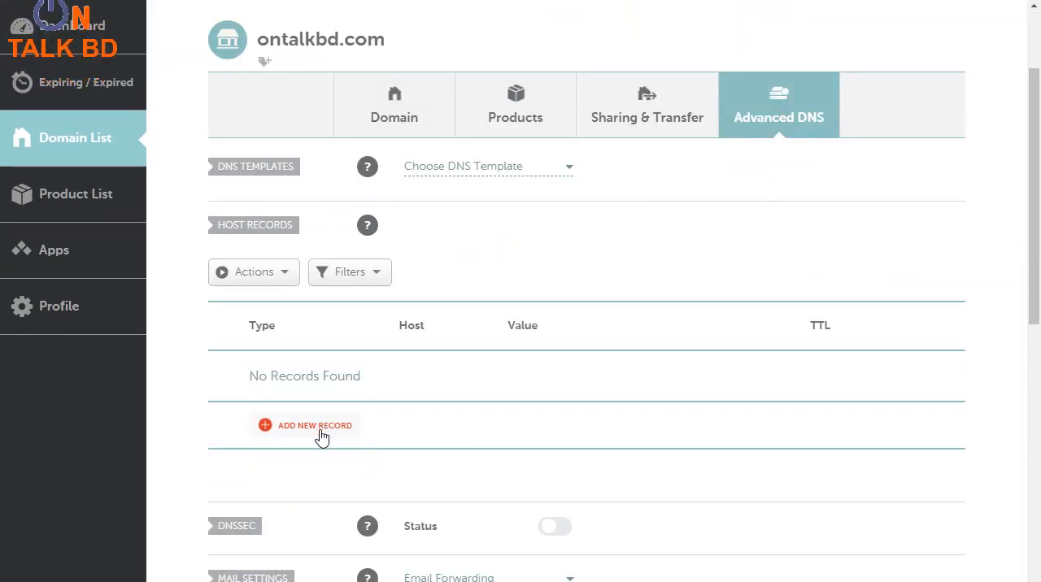
left_click(315, 425)
scroll(316, 430, "down", 2)
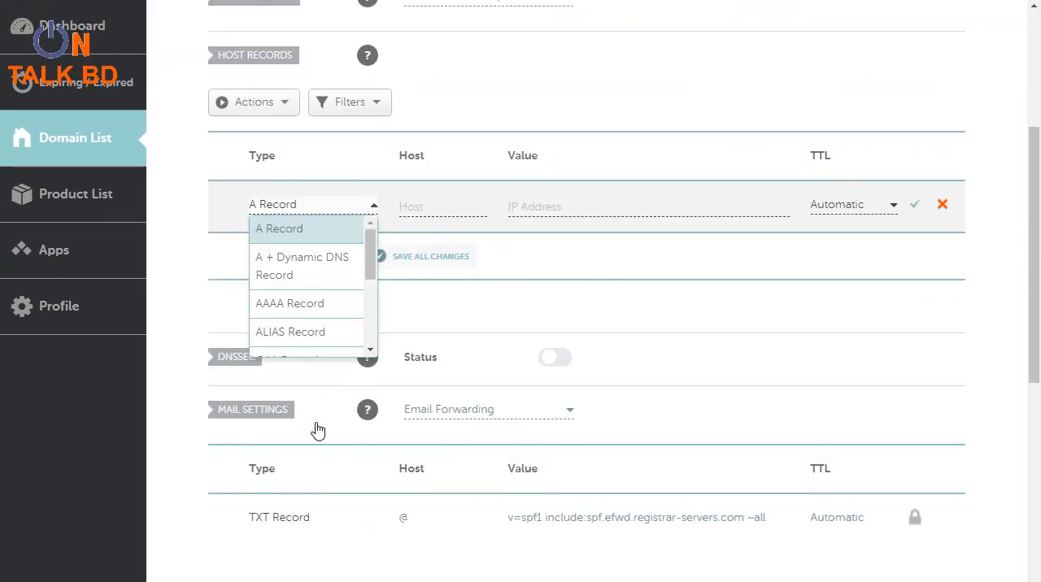
scroll(325, 282, "down", 1)
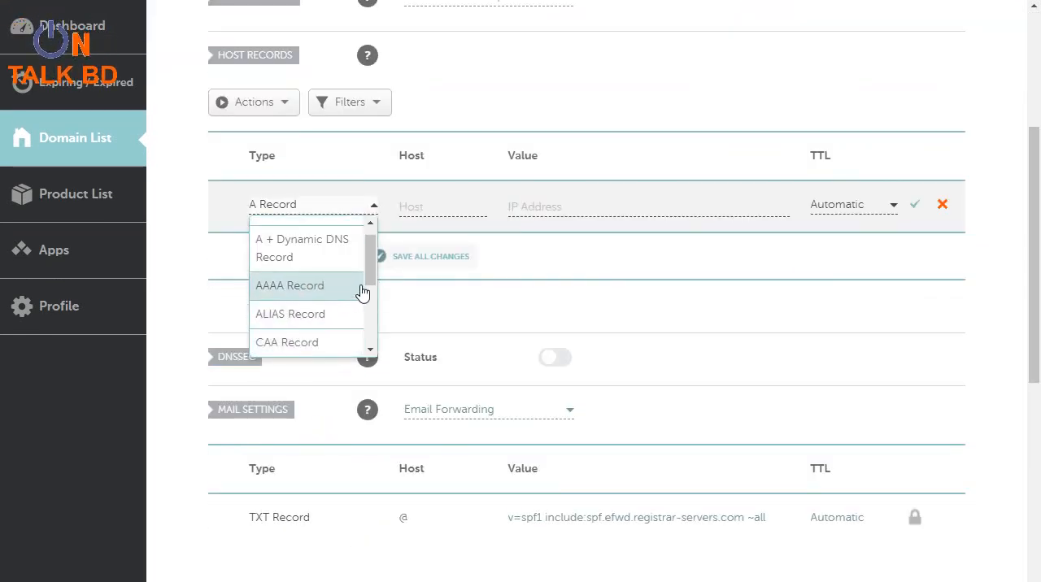
scroll(355, 252, "up", 1)
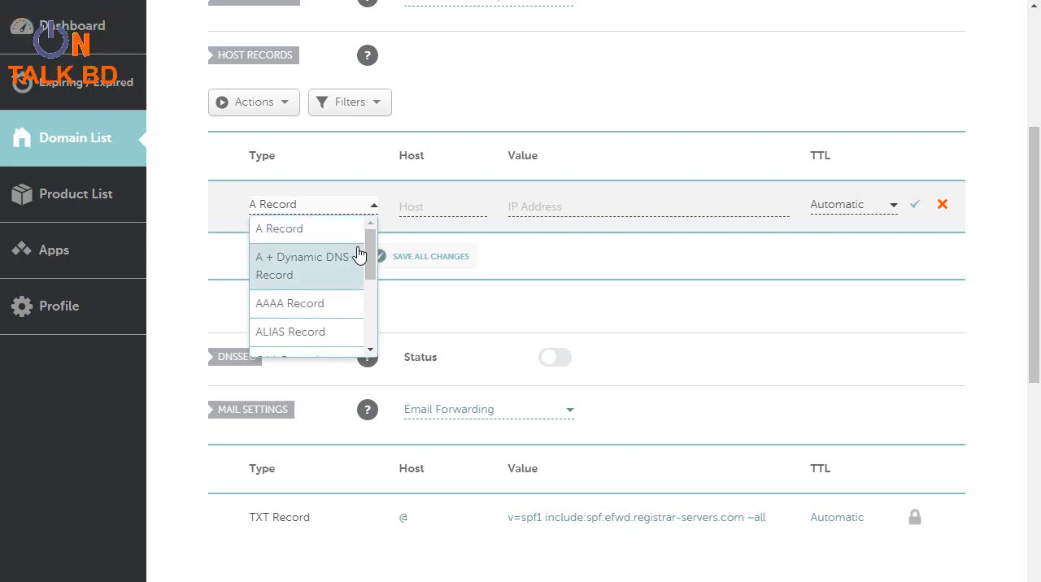
scroll(369, 277, "down", 3)
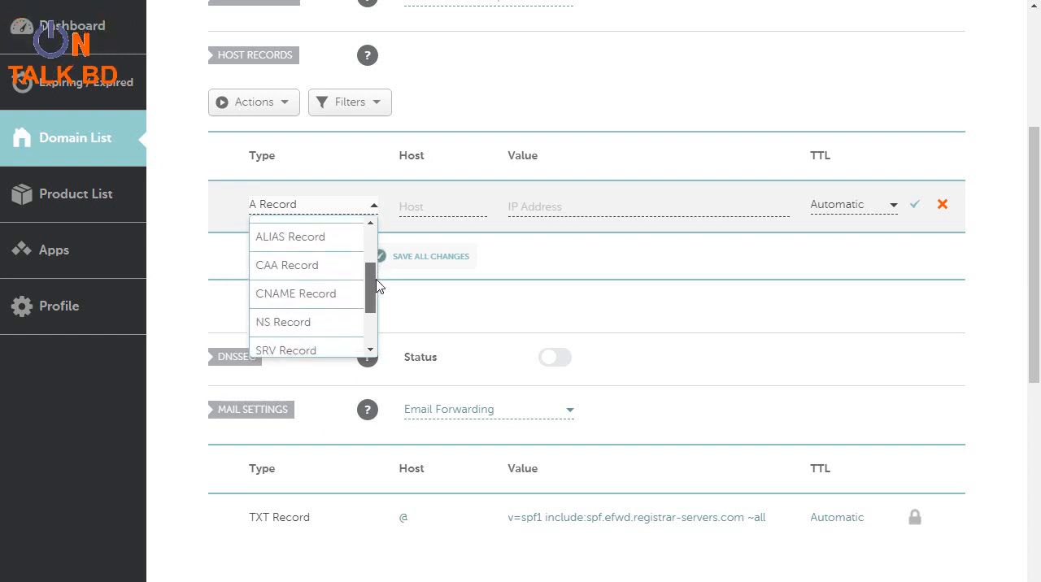
left_click(303, 298)
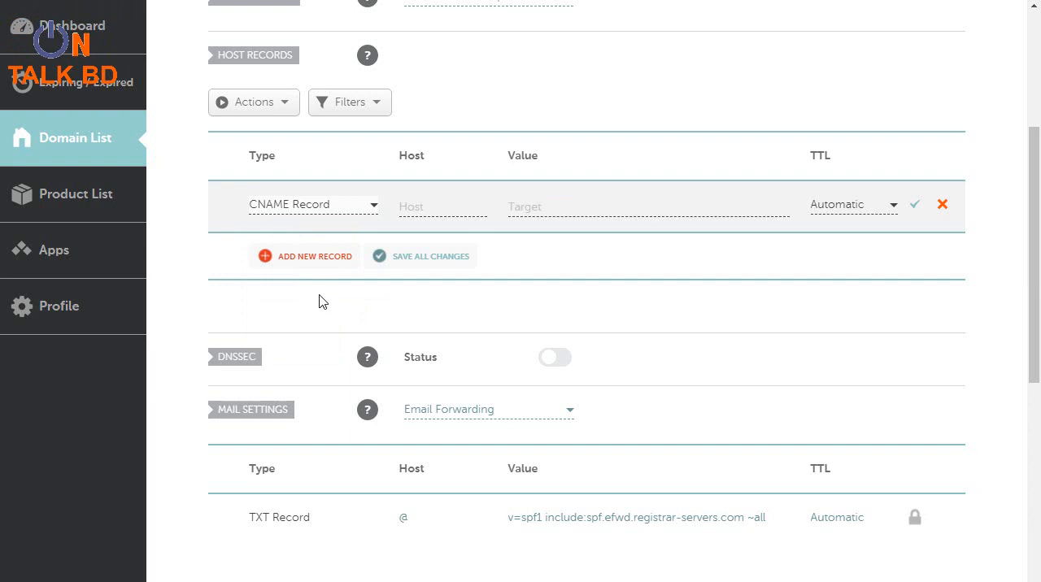
Step: Switch back to Blogger and copy the first CNAME name, www, from the domain verification message
scroll(326, 305, "up", 1)
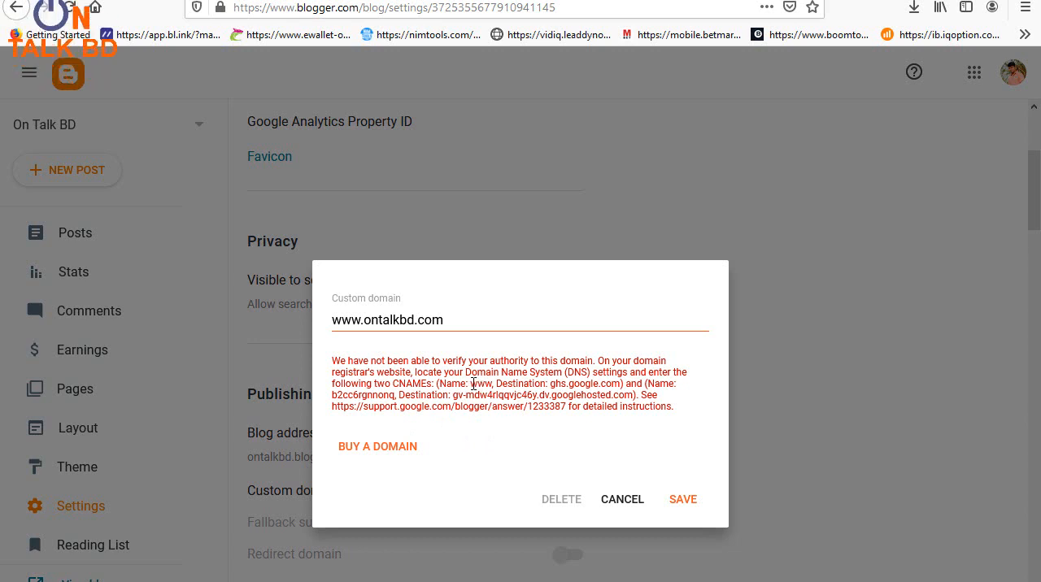
left_click_drag(470, 383, 488, 384)
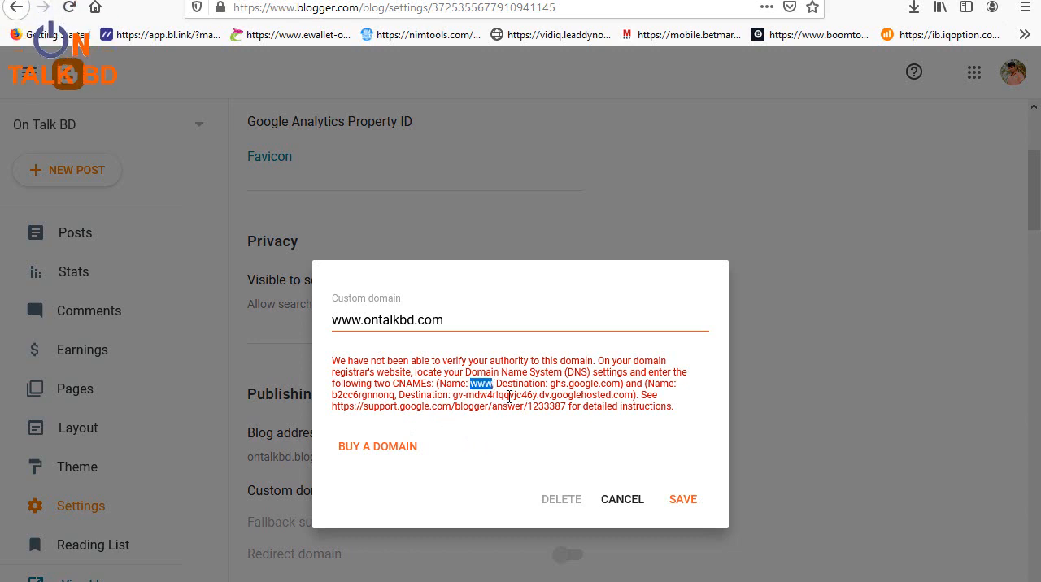
right_click(483, 382)
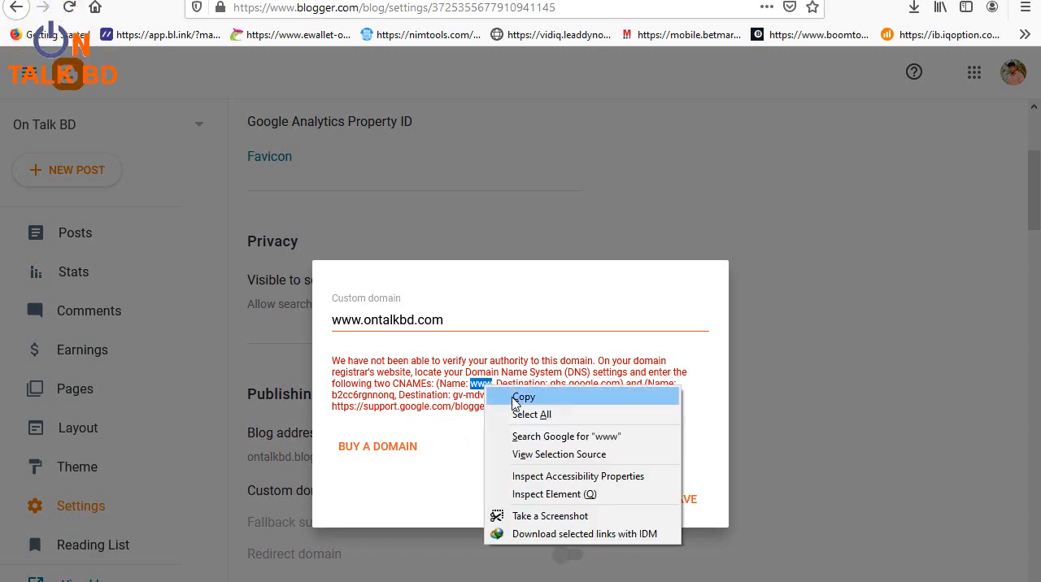
left_click(506, 395)
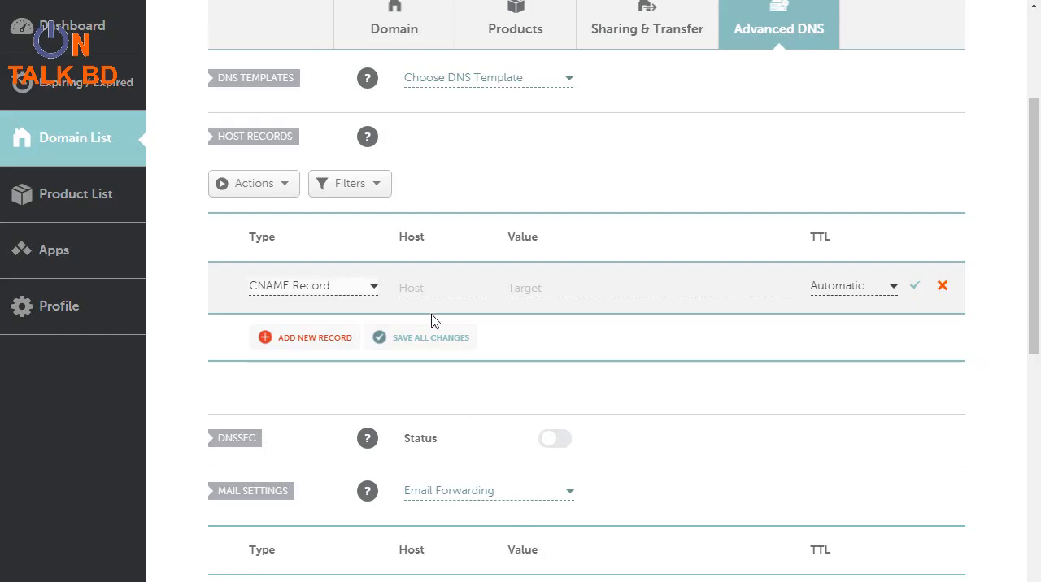
Step: Switch to Namecheap and paste www as the host of the new CNAME record
left_click(428, 289)
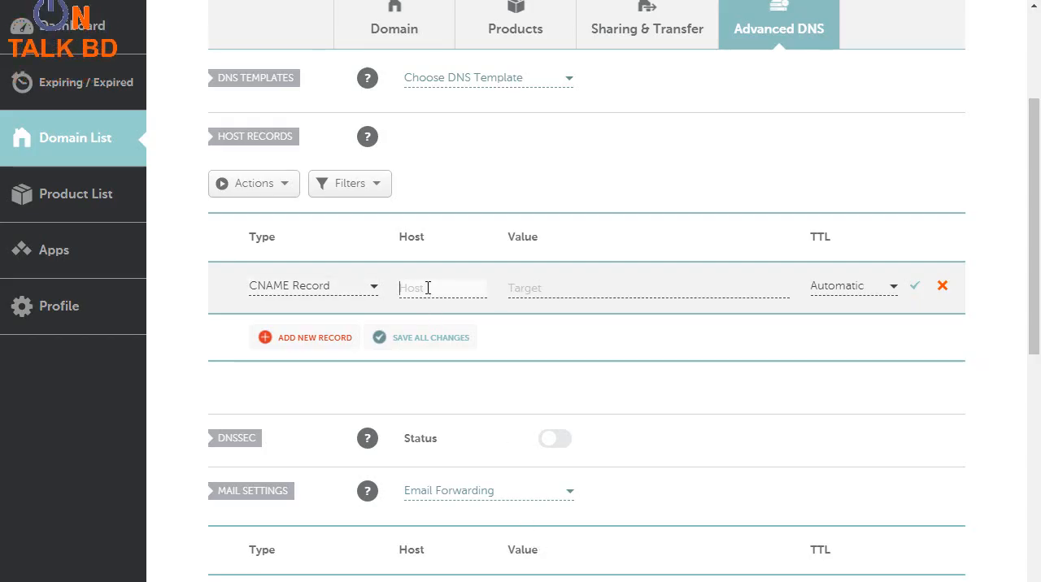
right_click(427, 289)
left_click(468, 412)
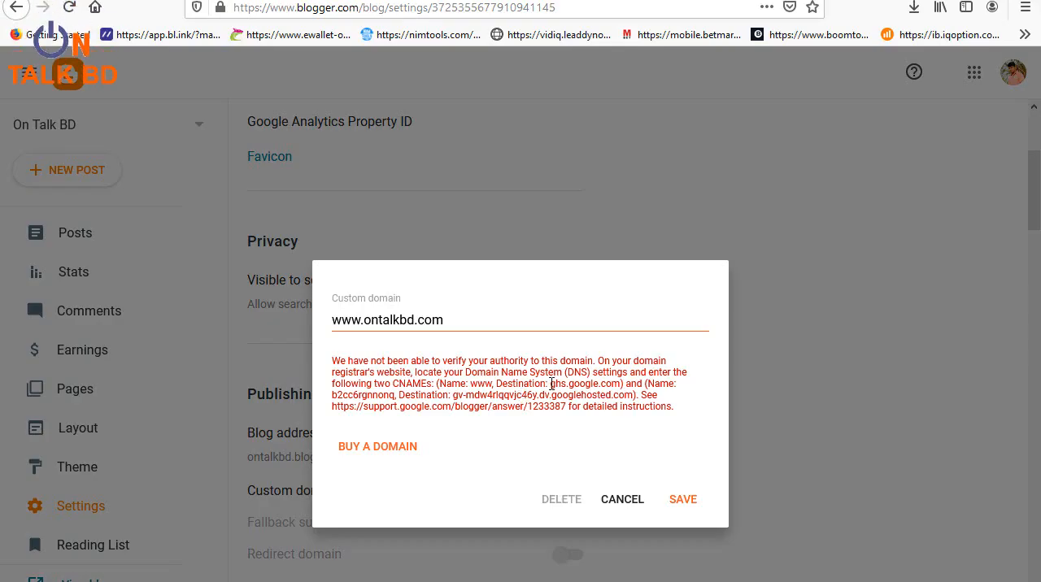
Step: Copy the destination ghs.google.com from Blogger's verification message into the www record's value in Namecheap and save the record
left_click_drag(571, 384, 616, 383)
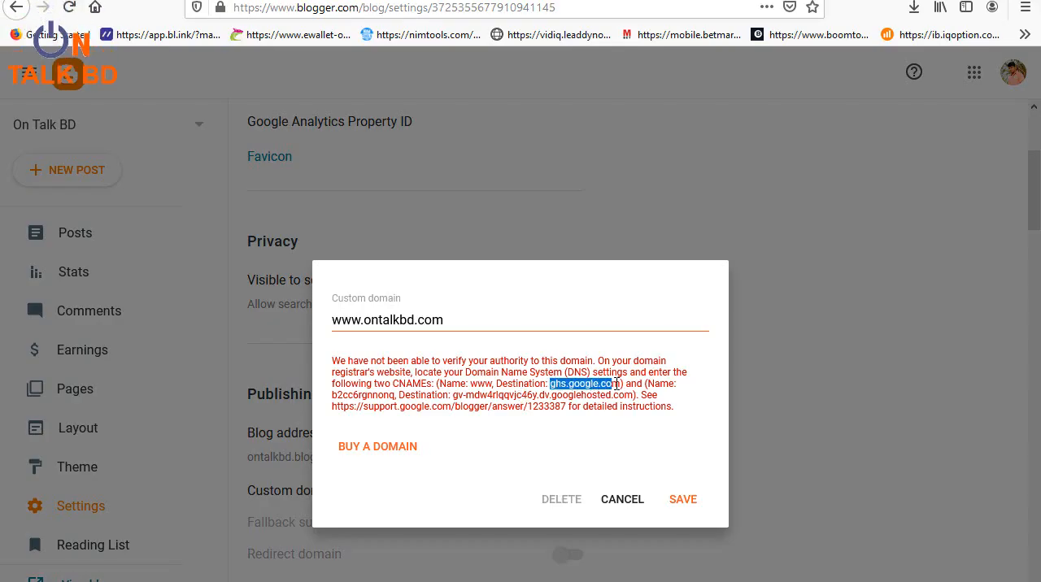
right_click(605, 381)
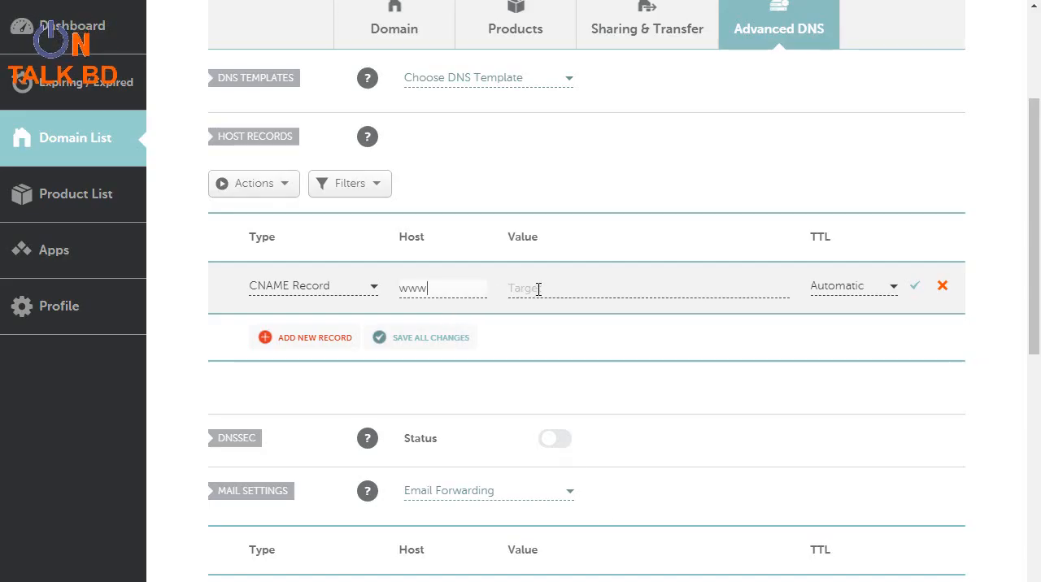
left_click(540, 288)
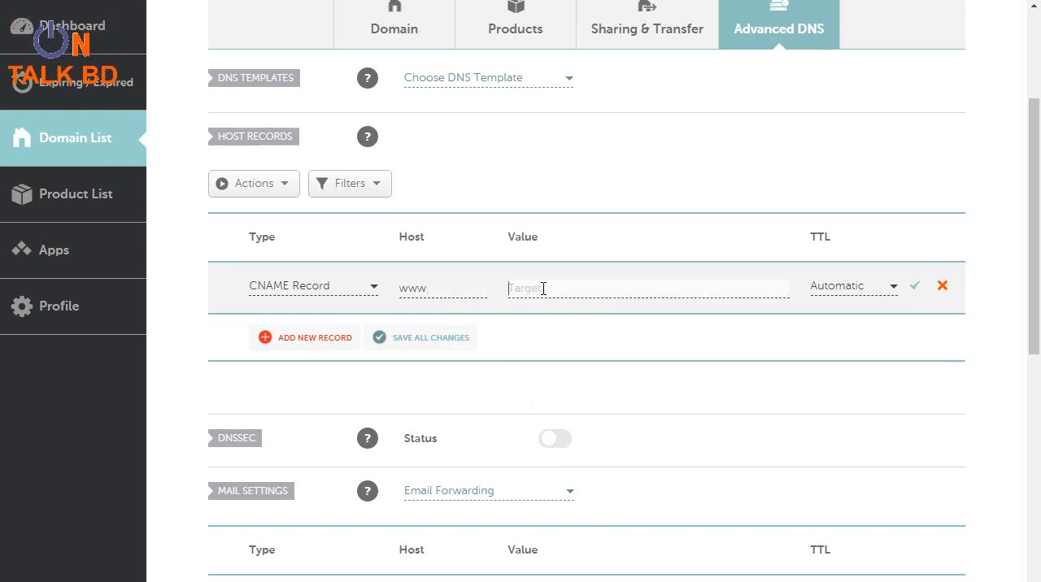
right_click(542, 290)
left_click(598, 413)
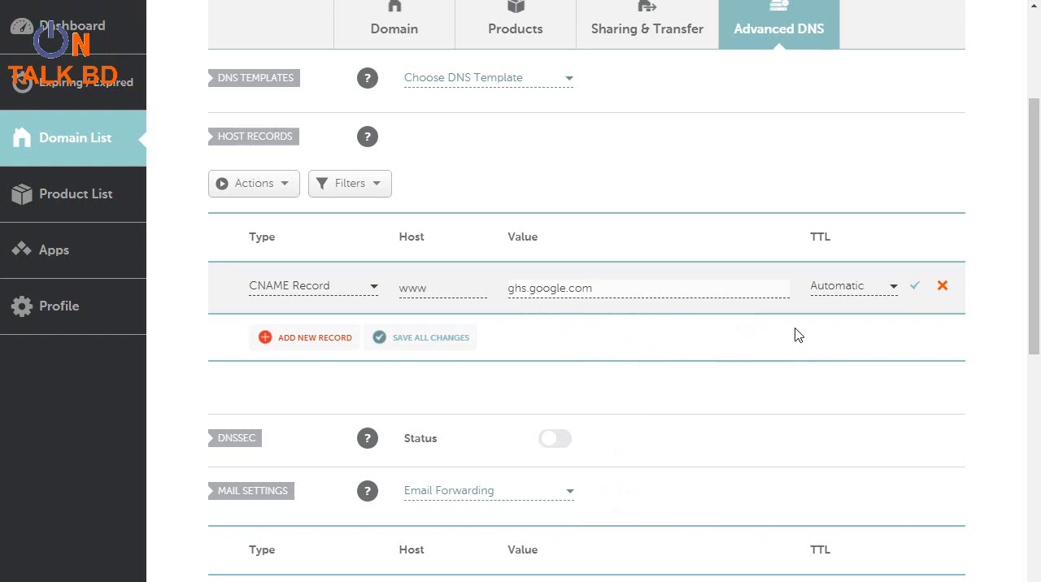
left_click(915, 290)
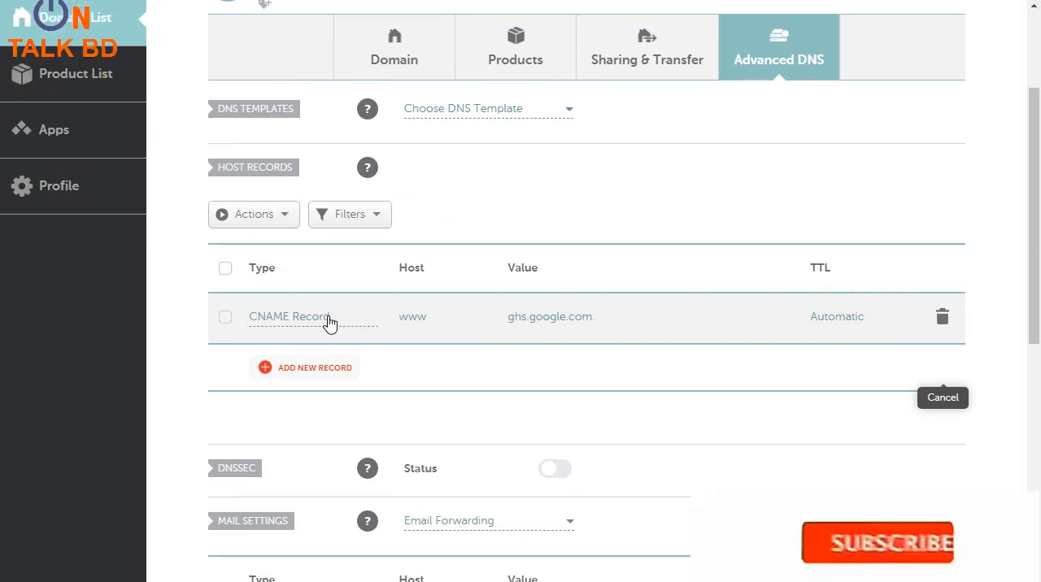
Step: Add another host record for ontalkbd.com with the type CNAME Record
left_click(302, 376)
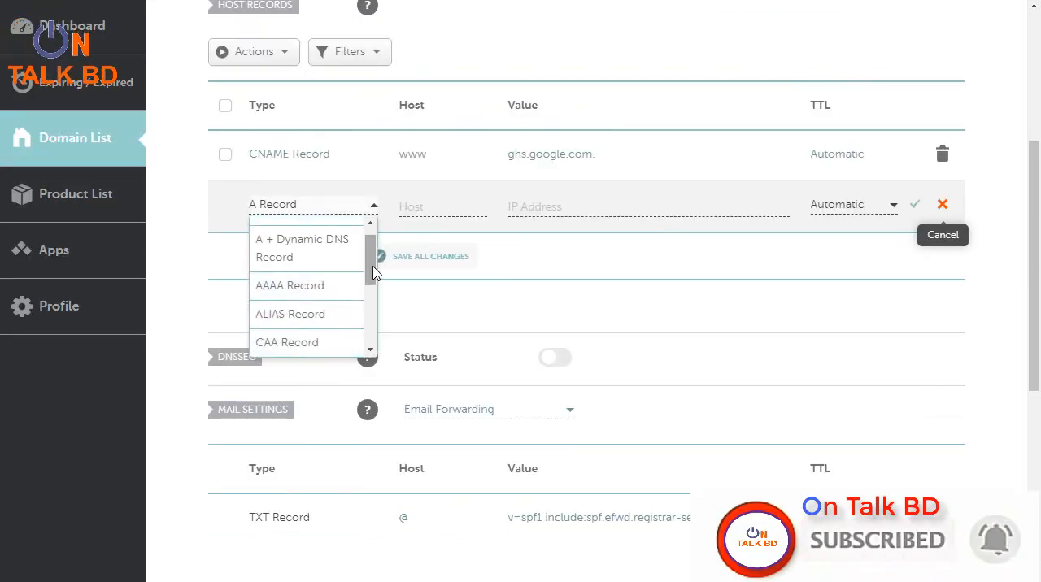
scroll(374, 272, "down", 3)
left_click(296, 291)
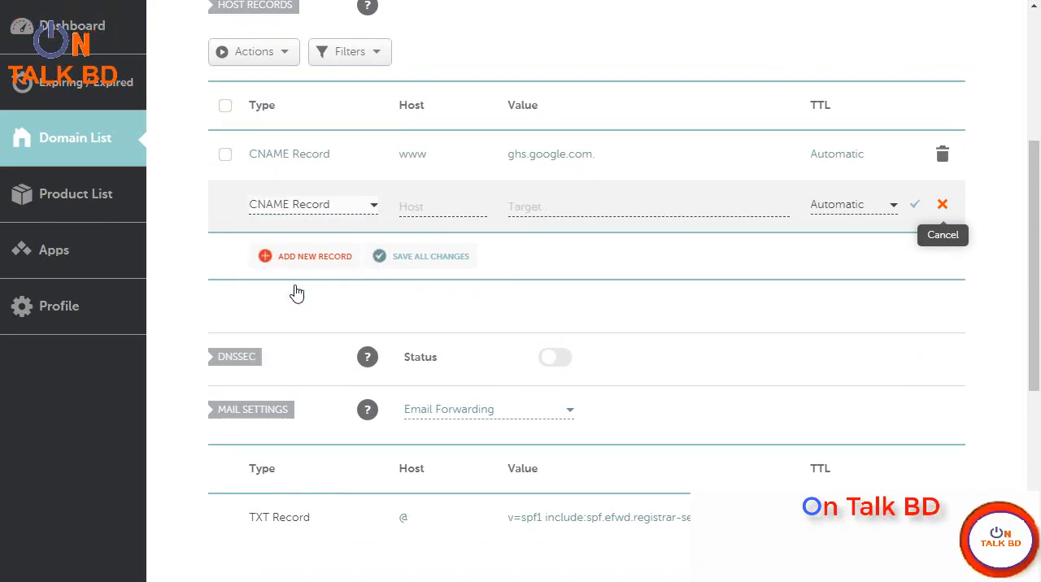
scroll(407, 309, "up", 1)
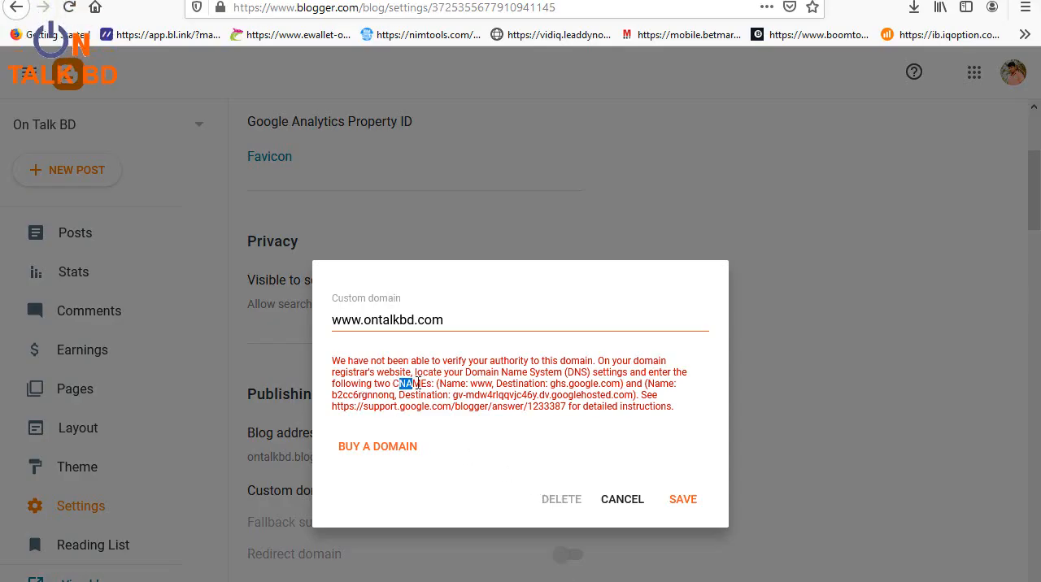
Step: Copy the second CNAME name from Blogger's verification message and paste it as the new record's host in Namecheap
left_click(482, 395)
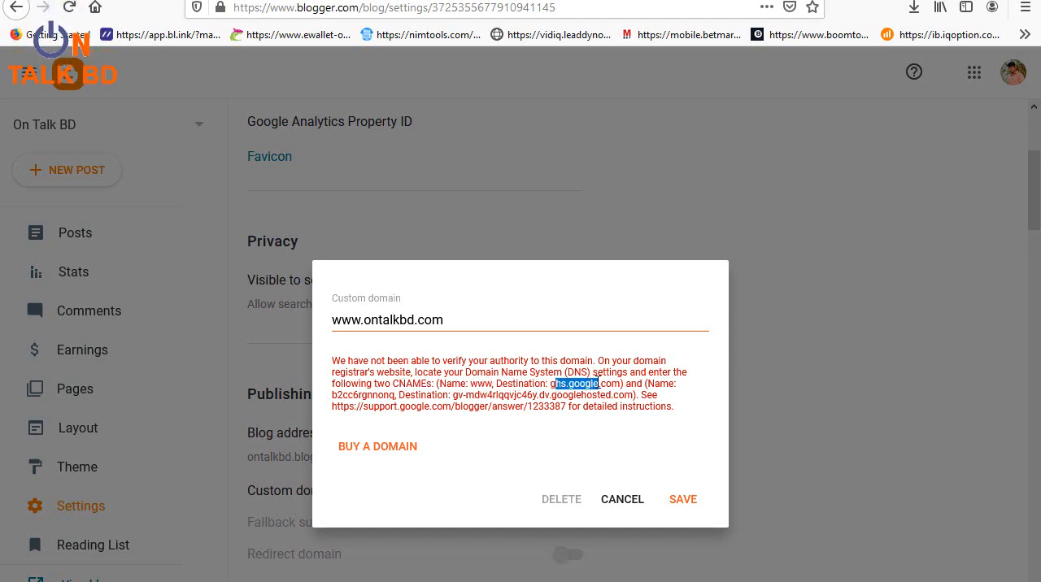
left_click_drag(649, 382, 667, 384)
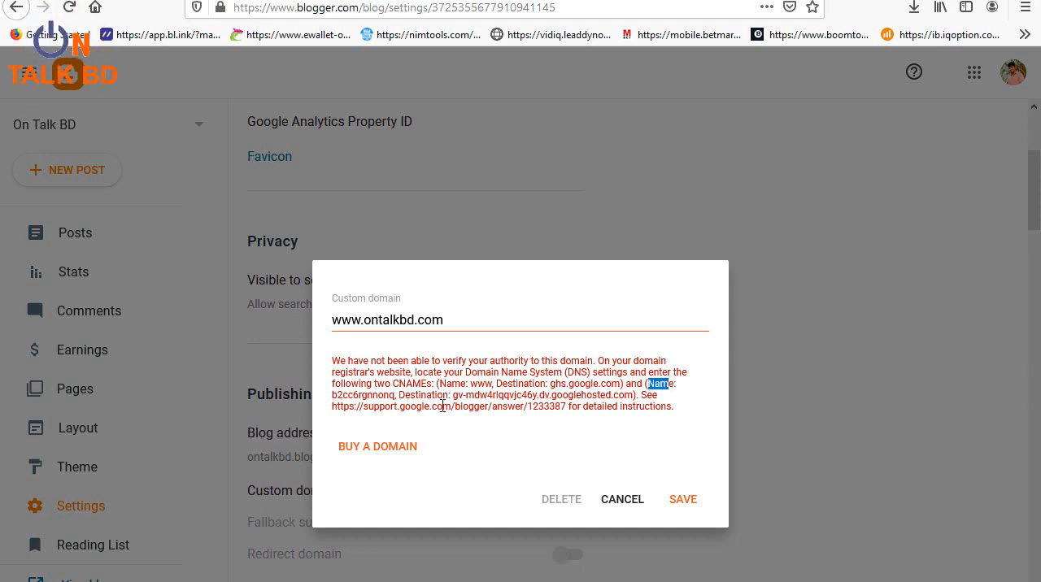
right_click(376, 398)
left_click(414, 412)
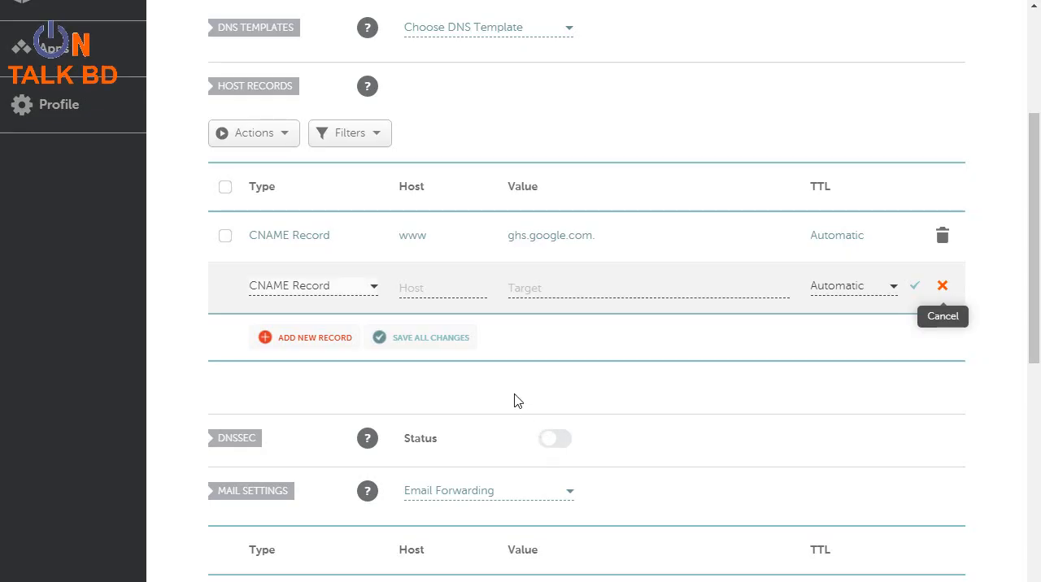
right_click(419, 289)
left_click(461, 413)
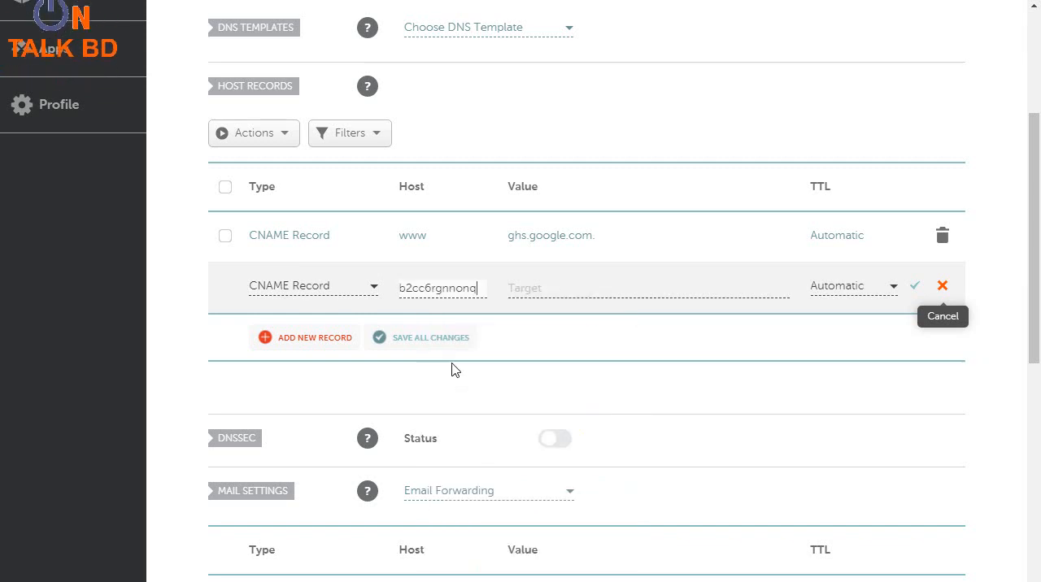
Step: Copy the second CNAME's googlehosted.com destination from Blogger into the new record's value in Namecheap and save the record
left_click(537, 289)
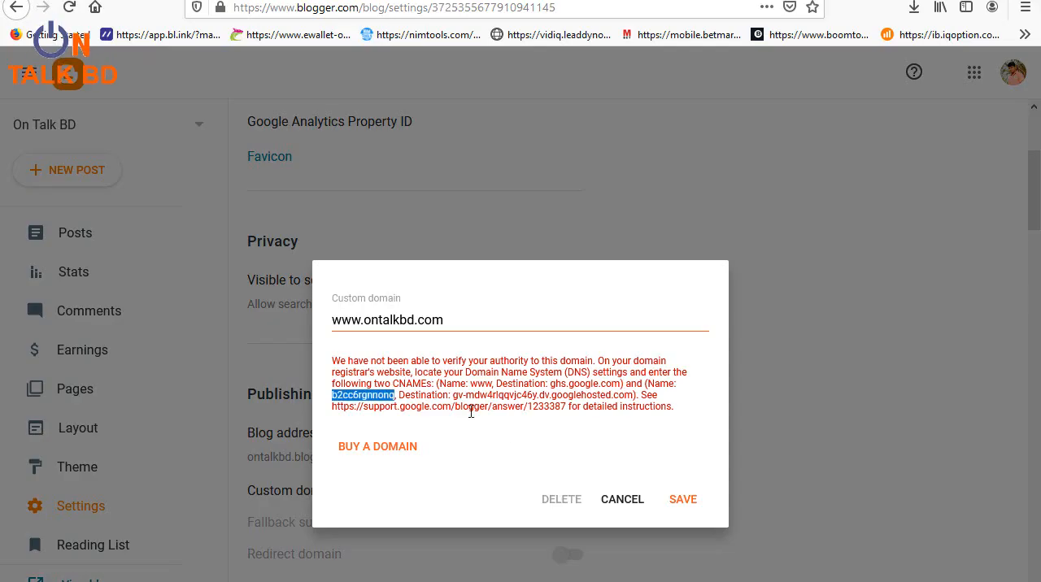
left_click_drag(453, 396, 630, 396)
right_click(614, 399)
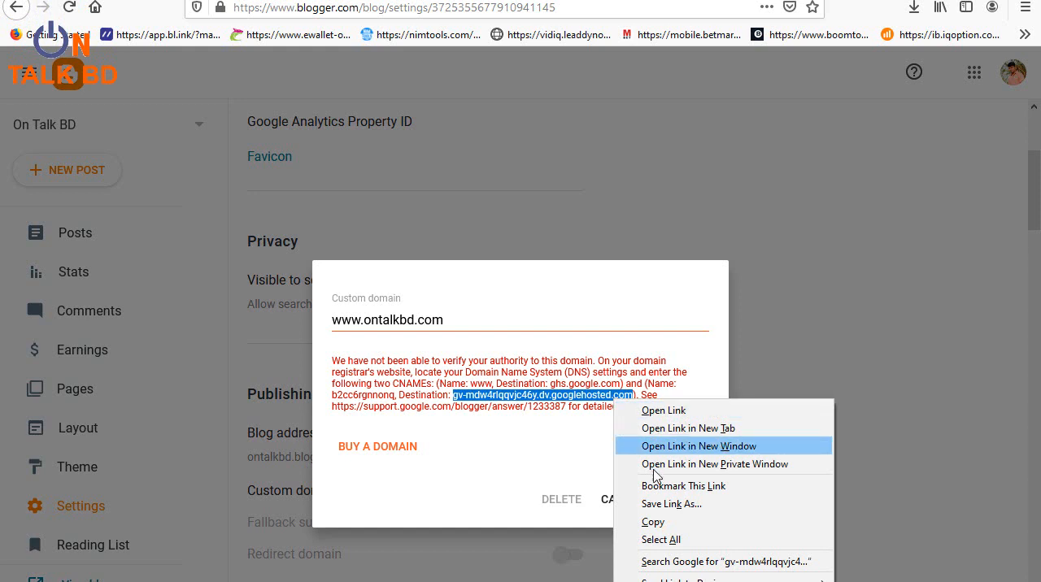
left_click(658, 523)
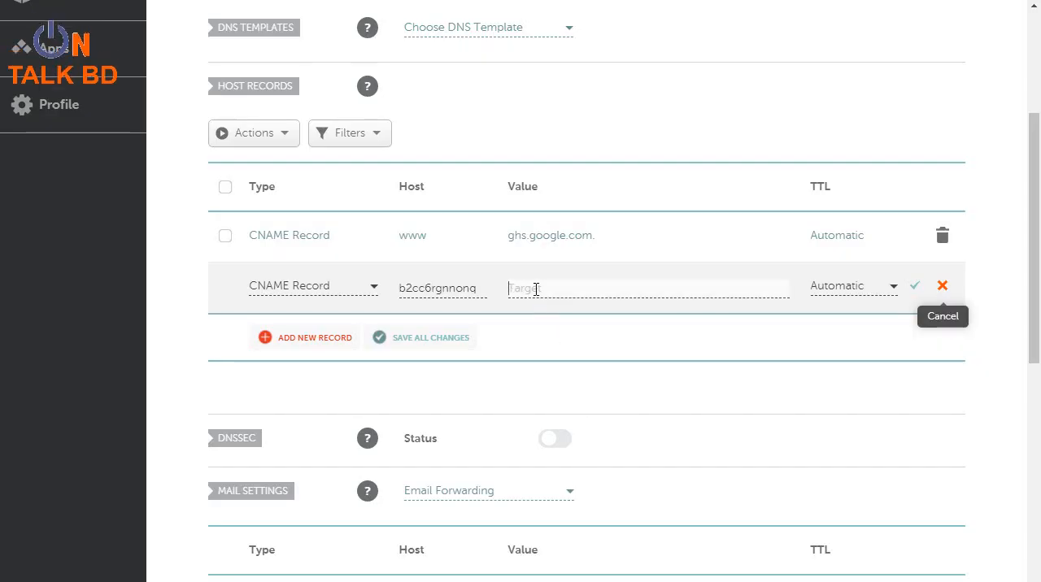
right_click(536, 288)
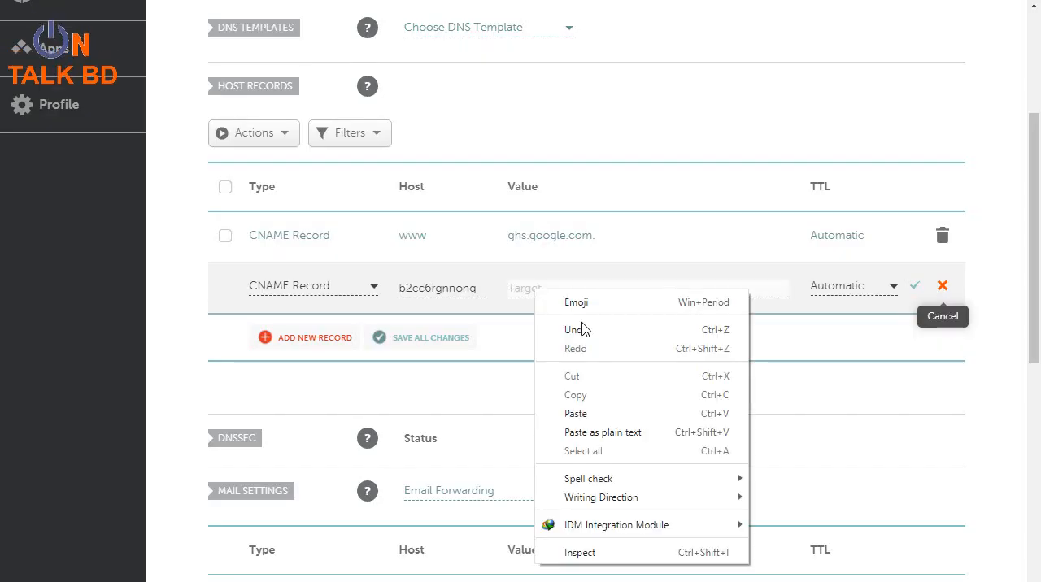
left_click(589, 413)
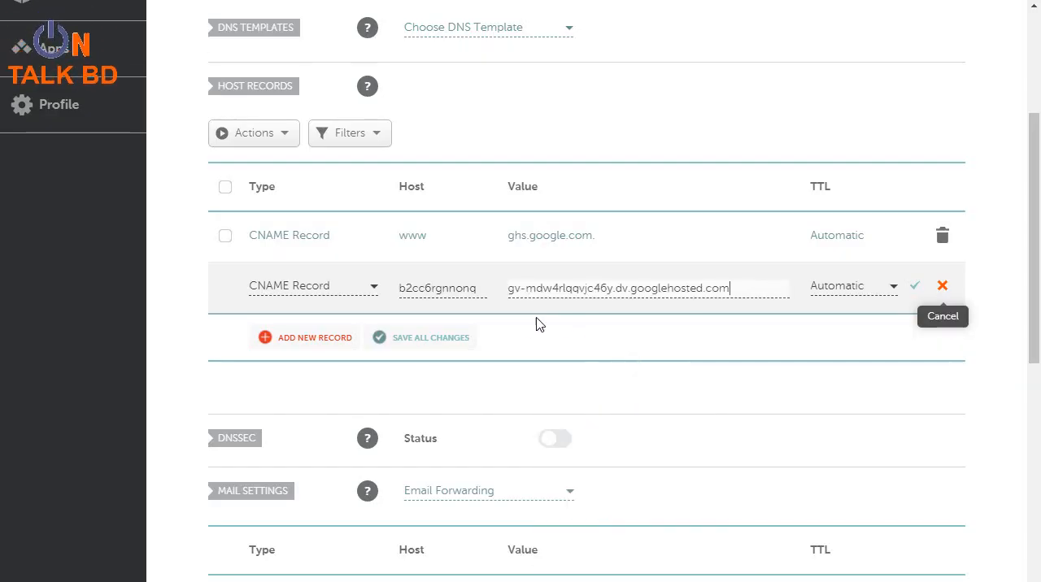
left_click(915, 290)
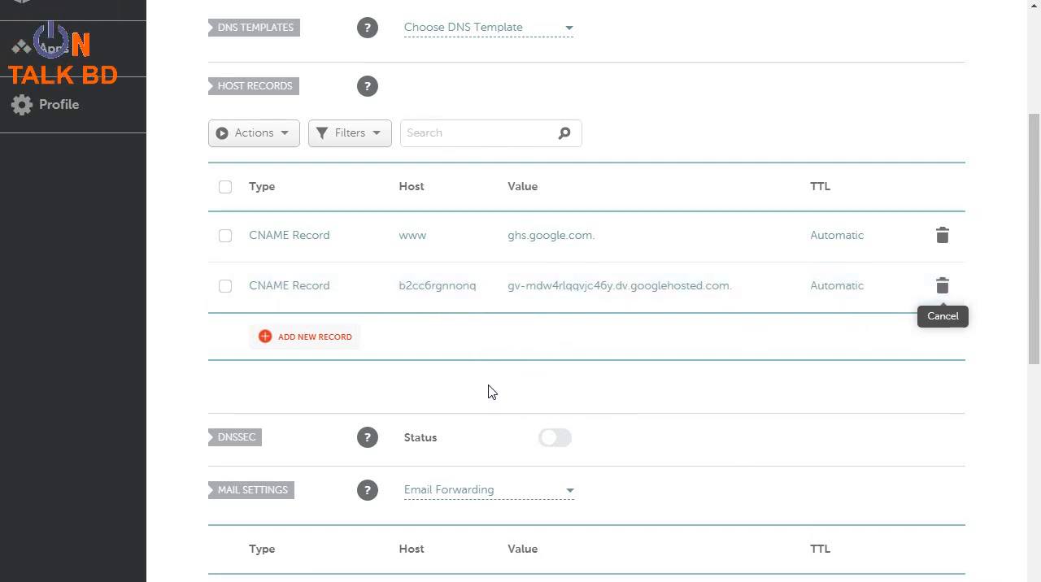
scroll(498, 392, "up", 1)
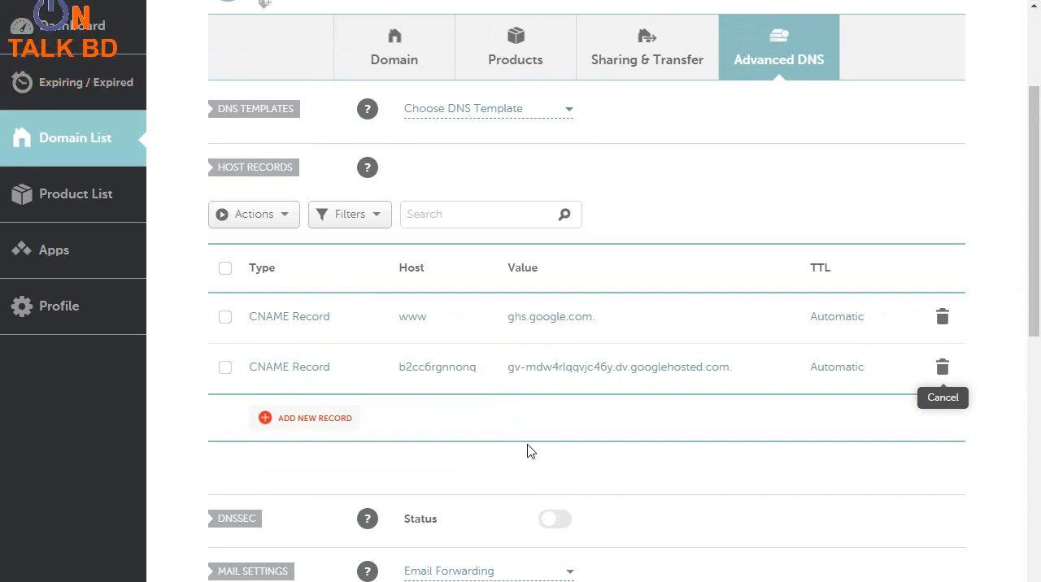
scroll(523, 434, "up", 1)
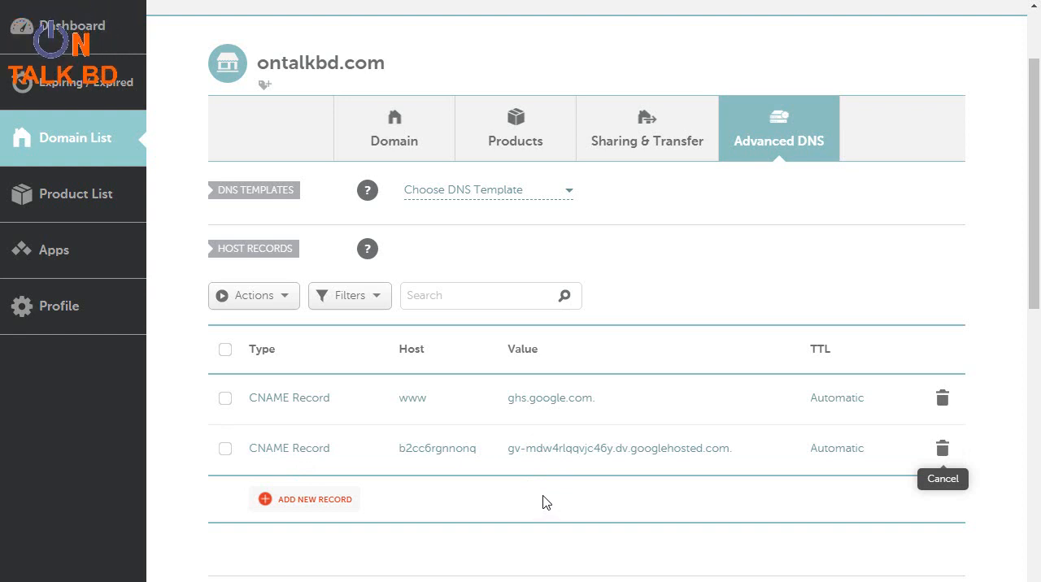
scroll(602, 467, "up", 2)
scroll(618, 472, "down", 1)
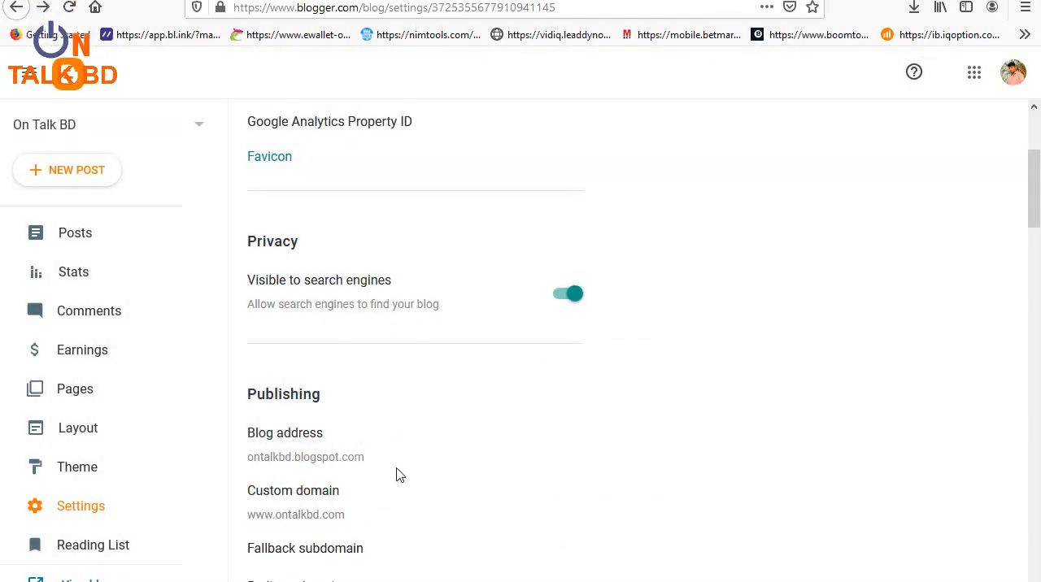
scroll(399, 475, "down", 1)
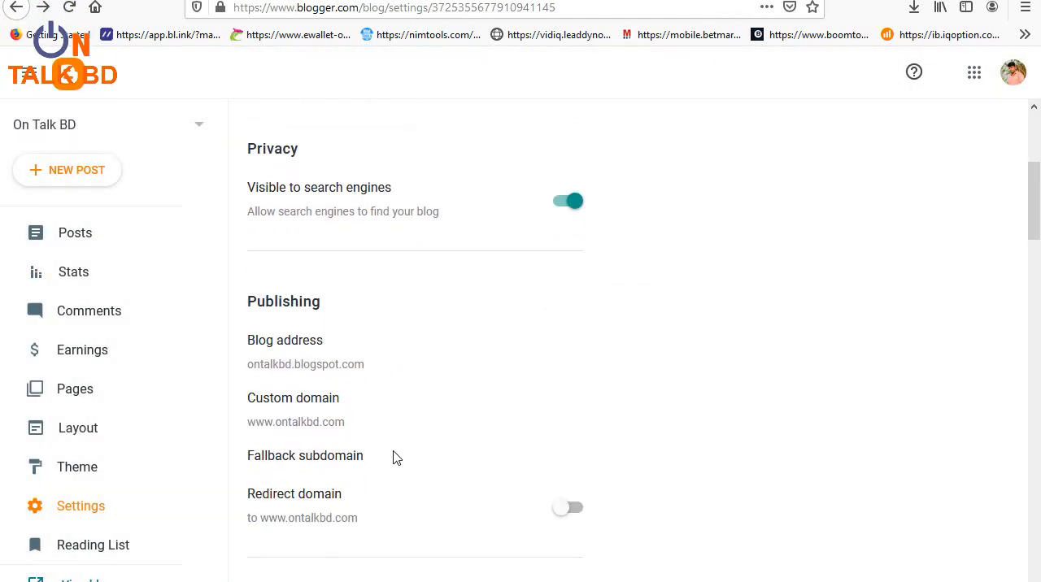
Step: Check the custom domain entry in the Publishing settings and close it without changes
scroll(396, 445, "down", 1)
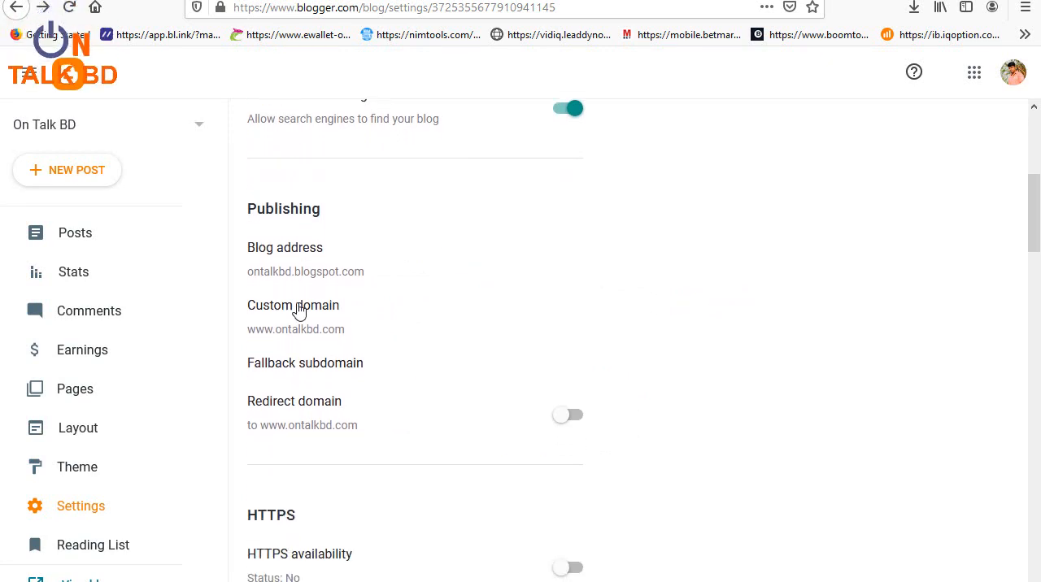
left_click(297, 312)
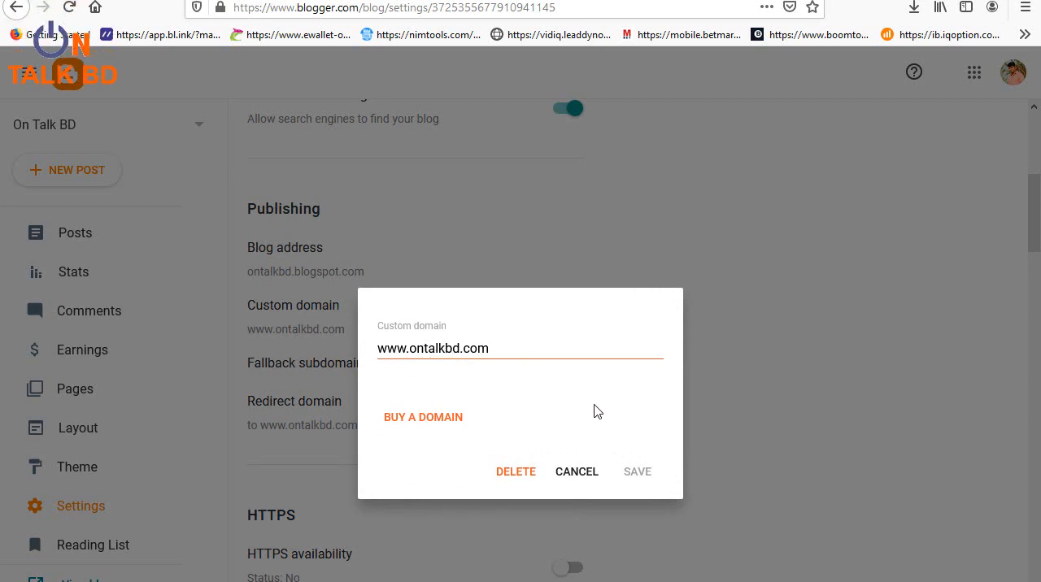
left_click(574, 472)
scroll(367, 439, "down", 1)
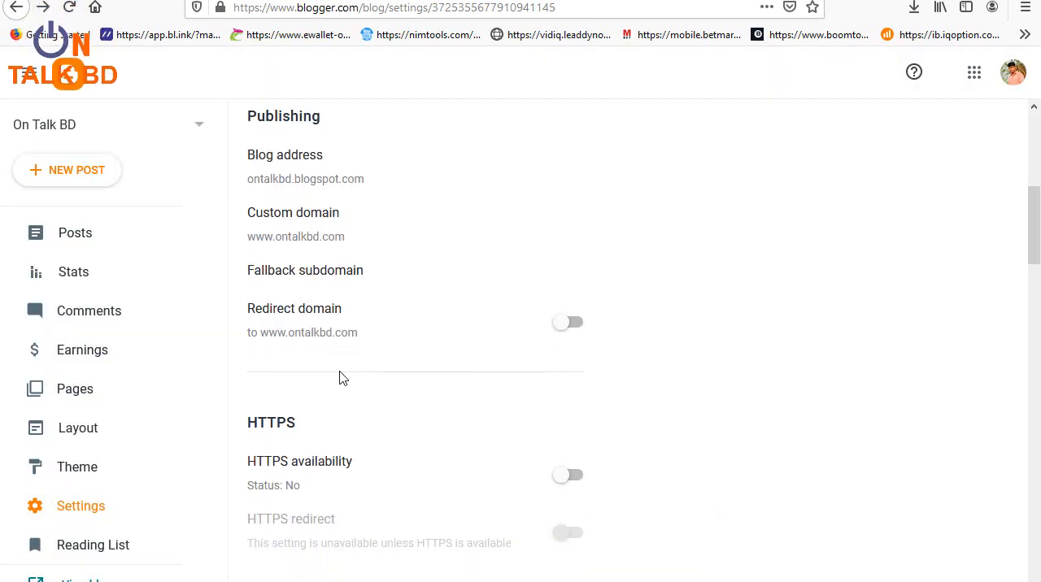
scroll(340, 382, "up", 1)
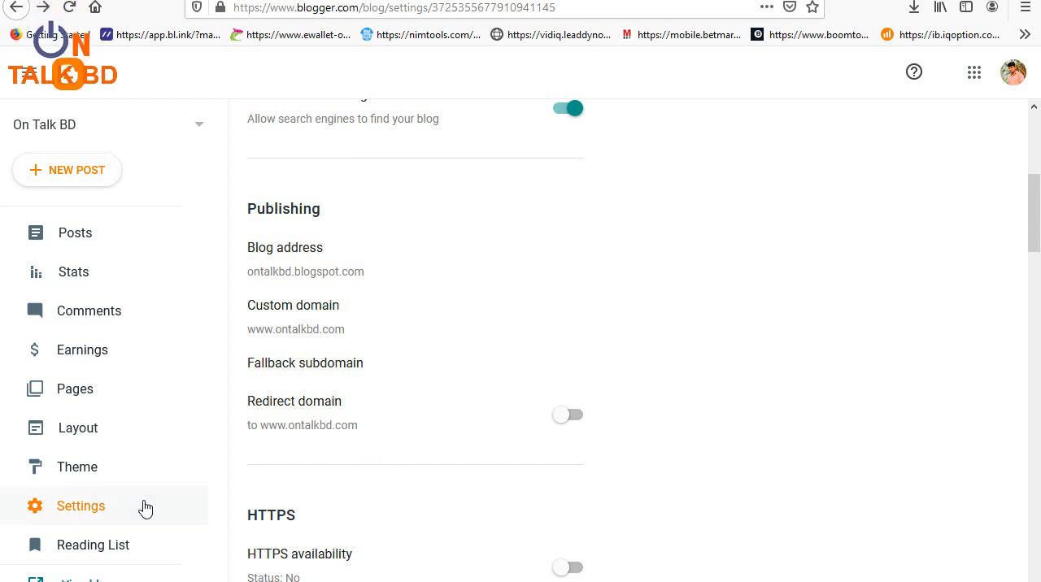
Step: Open the live blog, check its web address and look through the posts on the home page
left_click(177, 561)
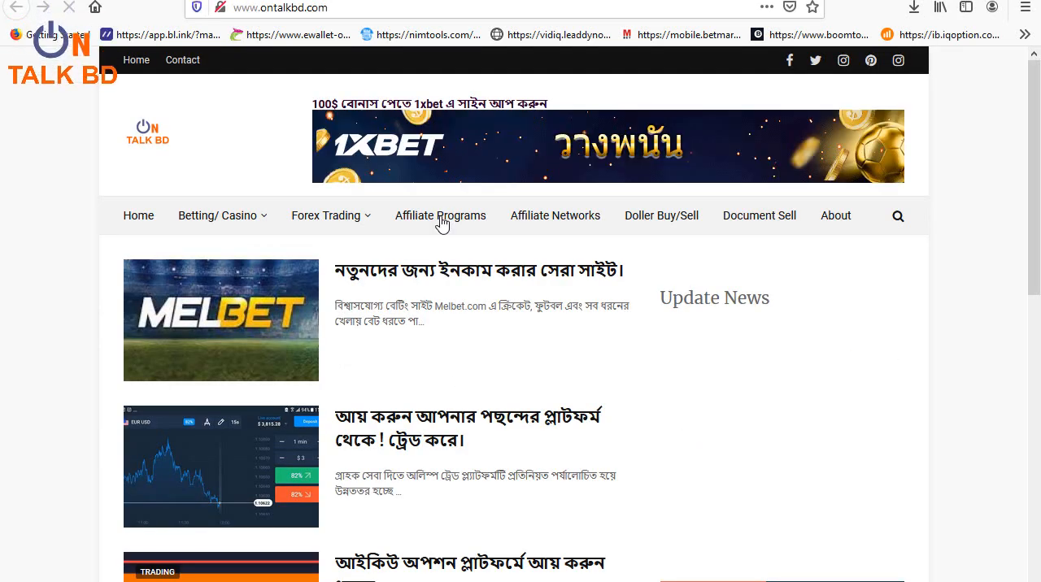
left_click(274, 8)
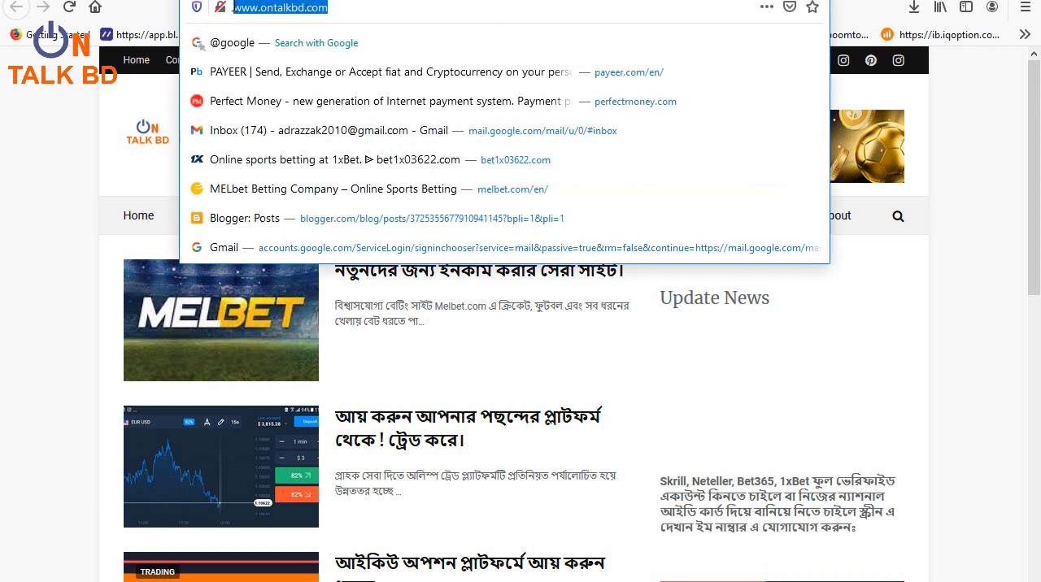
left_click(987, 147)
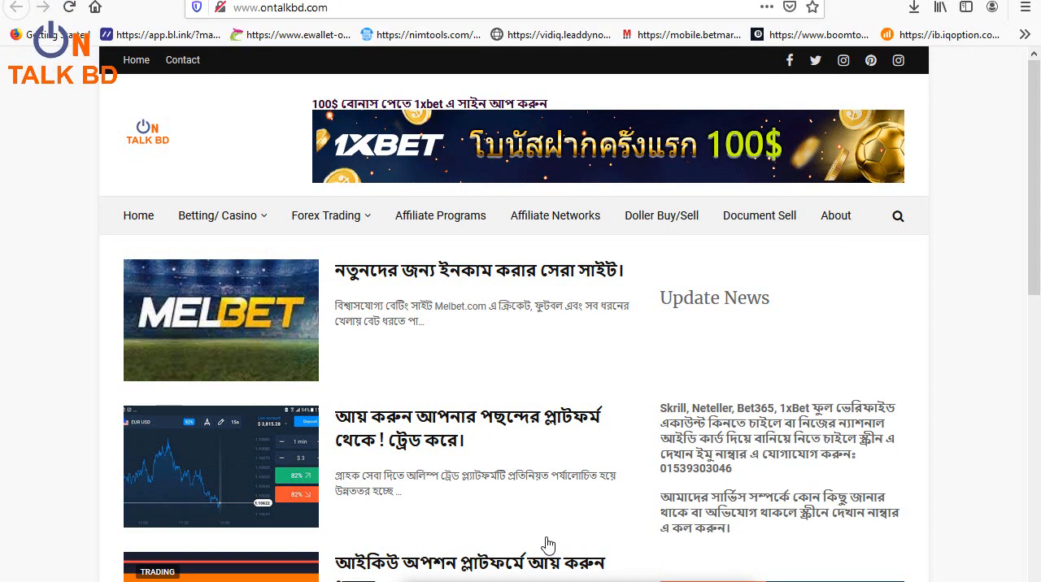
left_click(307, 8)
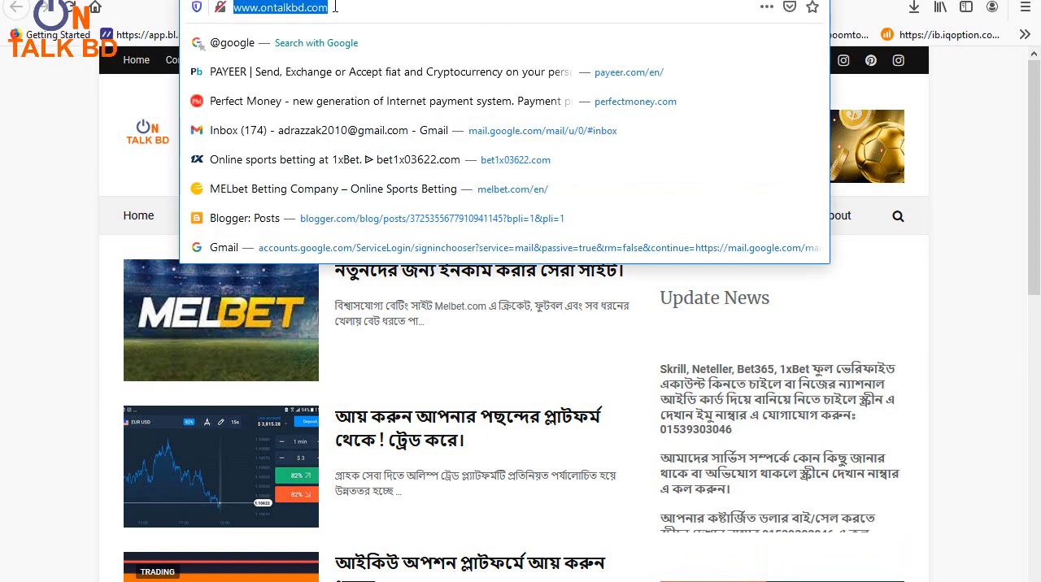
left_click(340, 6)
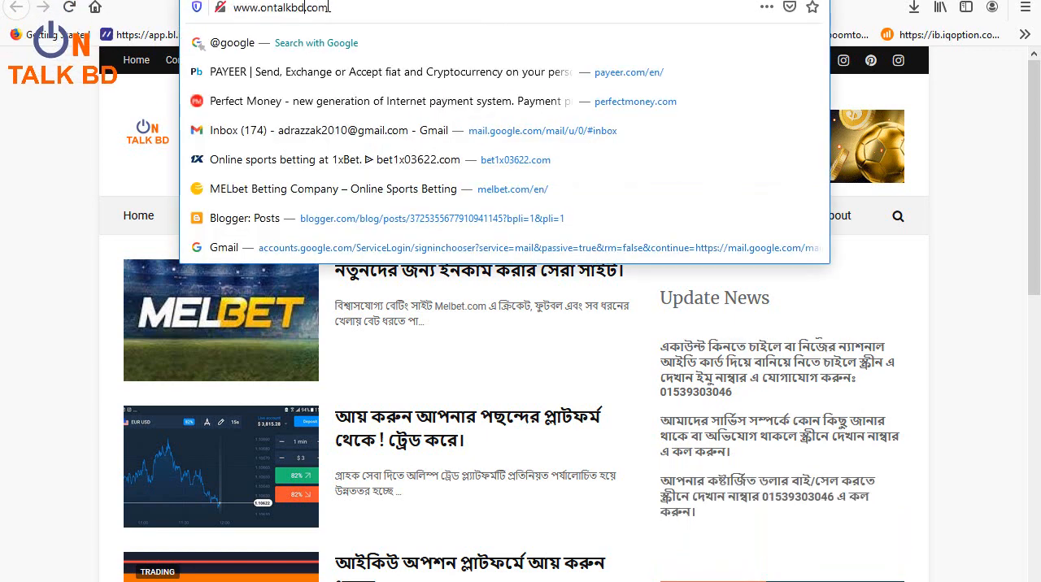
left_click(937, 165)
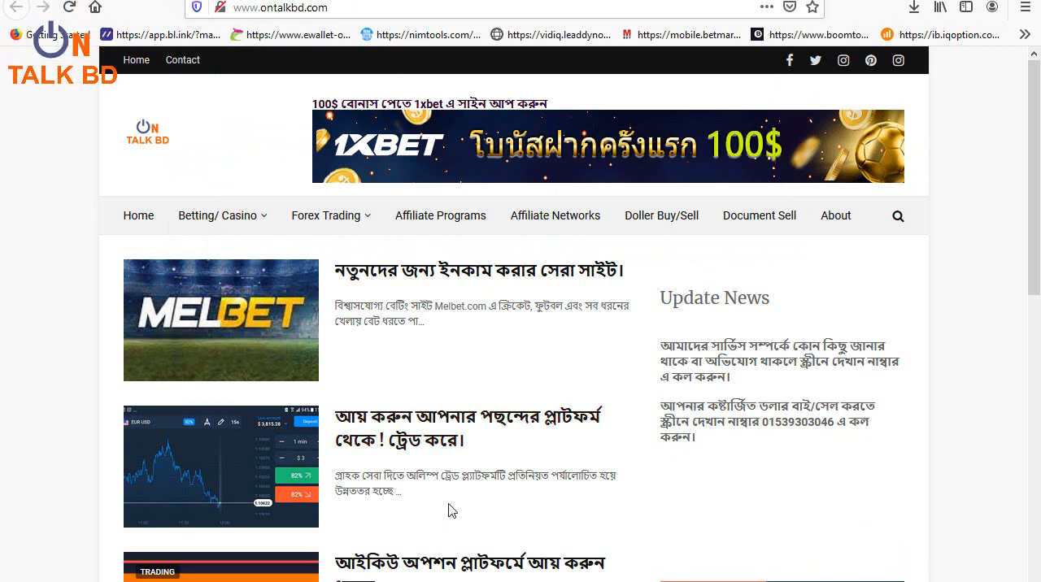
scroll(447, 510, "down", 1)
scroll(446, 510, "down", 2)
scroll(448, 513, "down", 3)
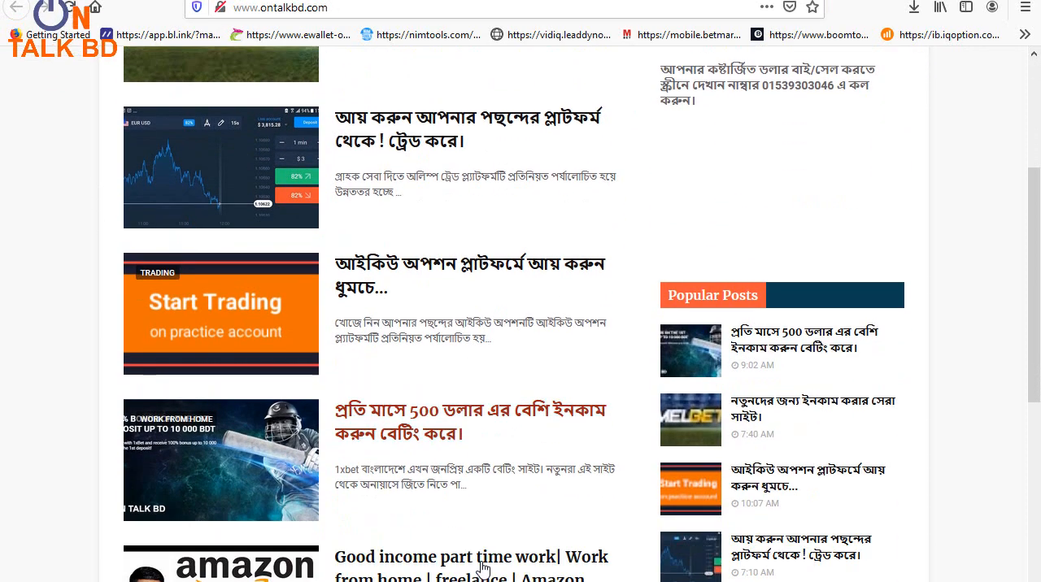
scroll(476, 567, "down", 3)
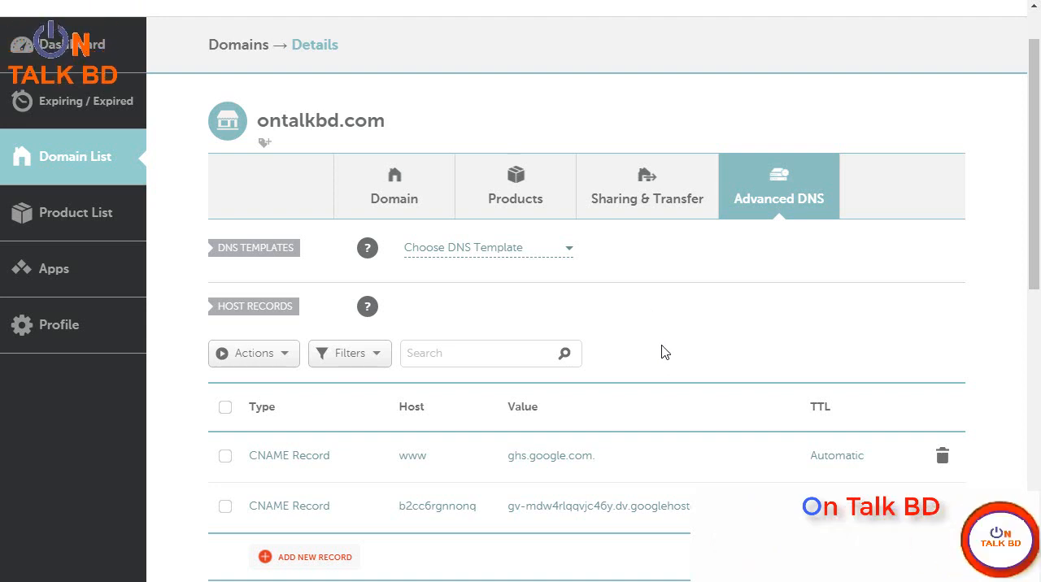
scroll(668, 382, "up", 2)
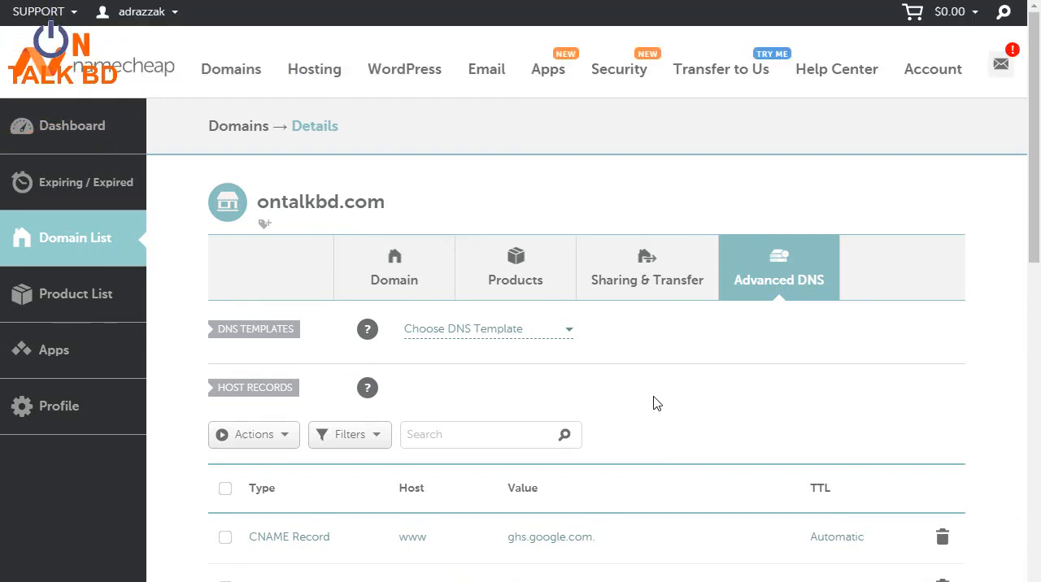